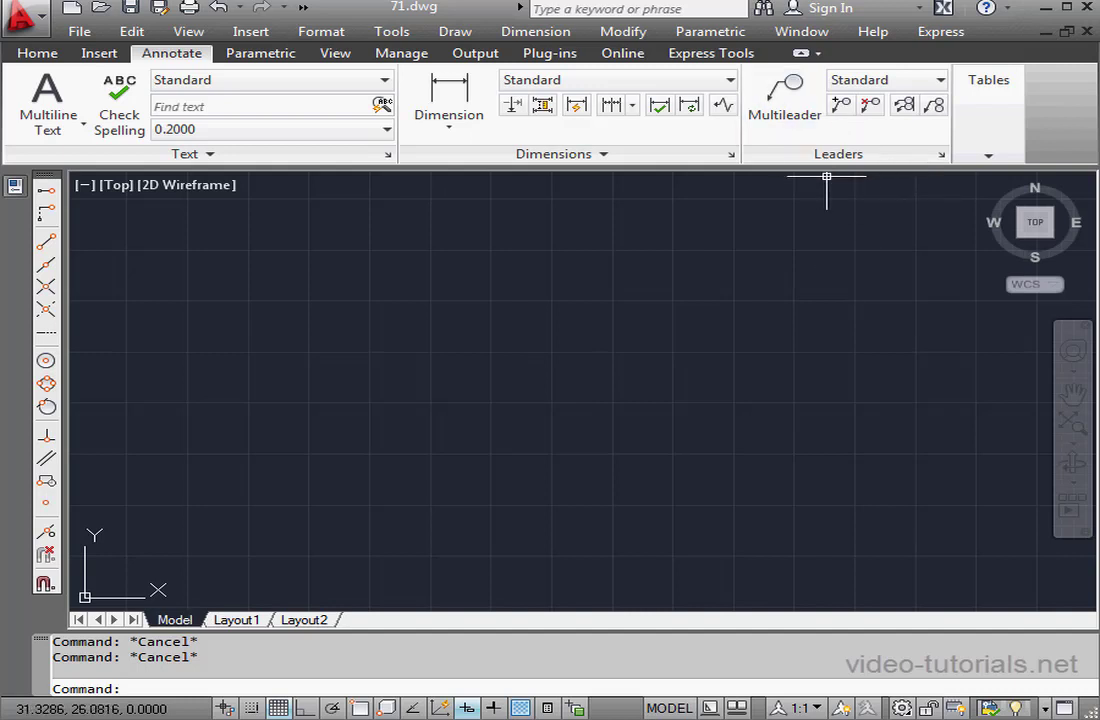
Open the Standard multileader style for modification and set its arrowhead size to 0.6
{"action": "left_click", "coordinate": [941, 154]}
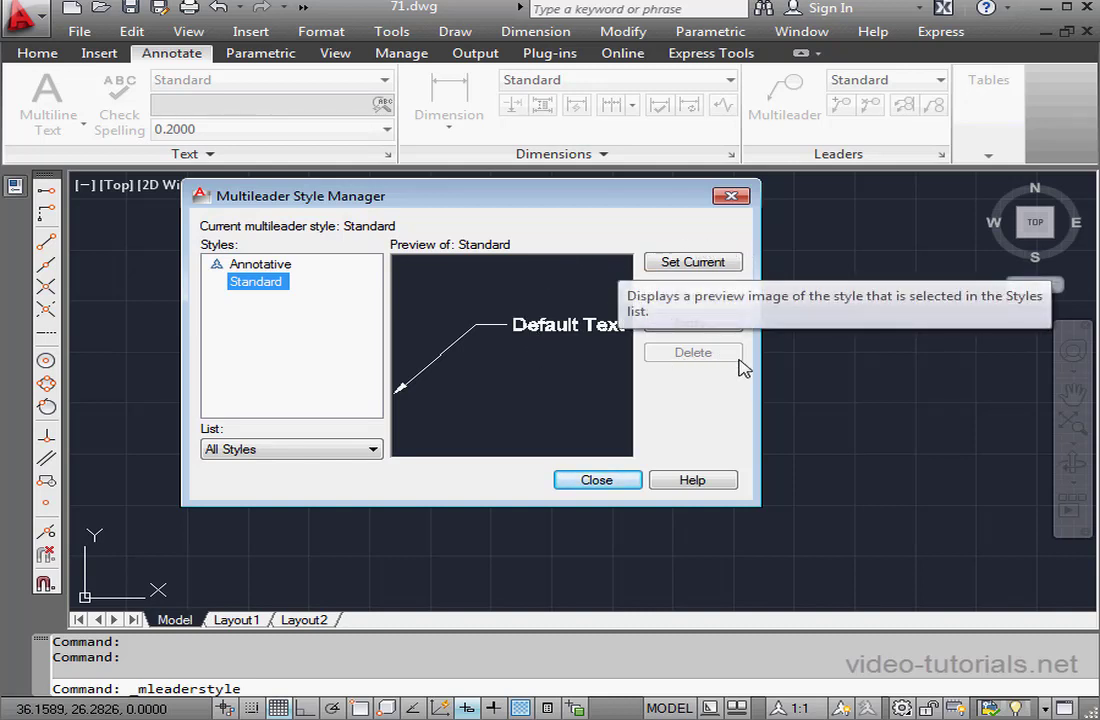
{"action": "left_click", "coordinate": [727, 330]}
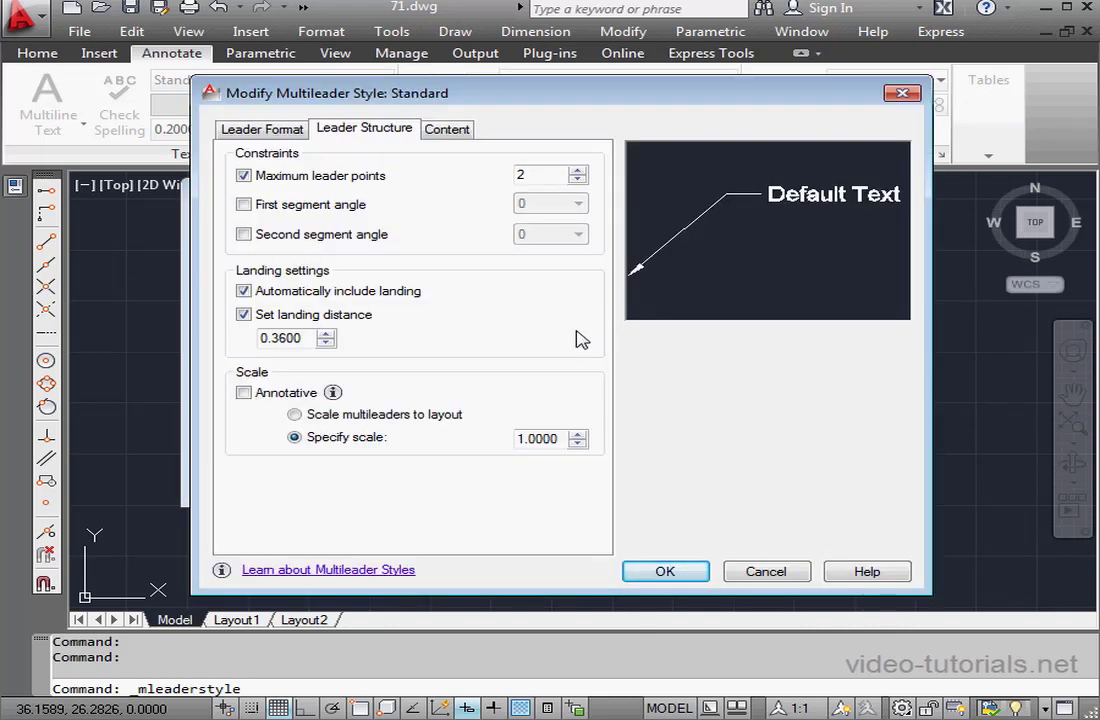
{"action": "left_click", "coordinate": [258, 130]}
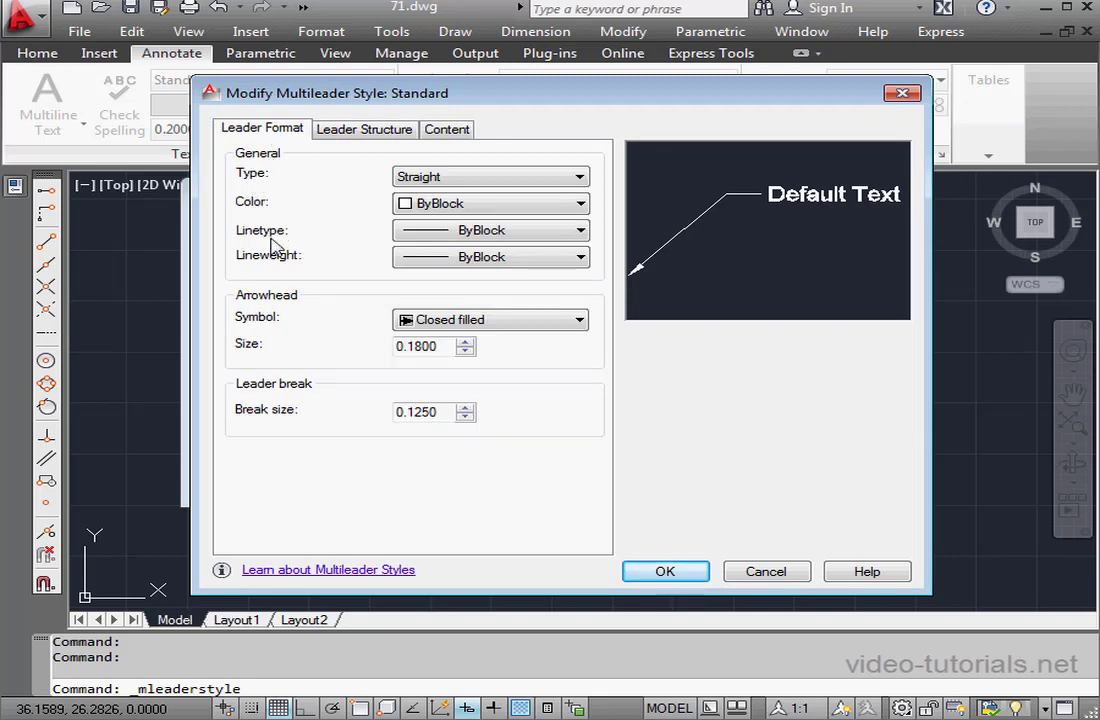
{"action": "left_click_drag", "start_coordinate": [425, 345], "coordinate": [412, 345]}
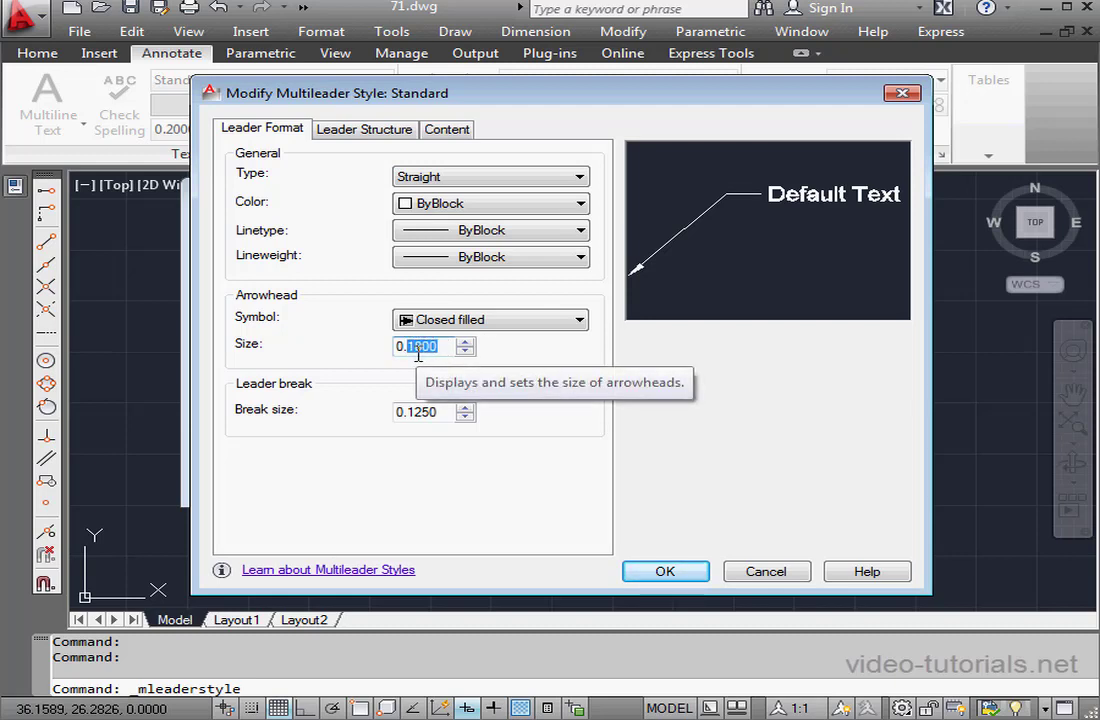
{"action": "type", "text": "6"}
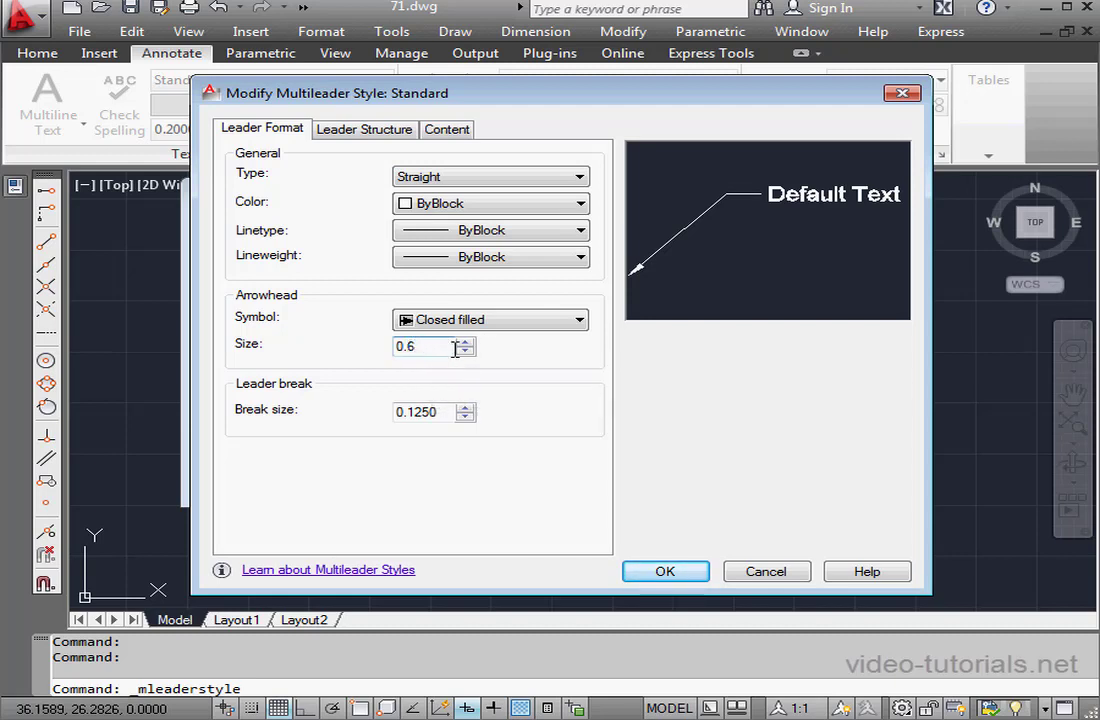
Try constraining the first segment angle to 0 in the leader structure, and remove the constraint again
{"action": "left_click", "coordinate": [377, 136]}
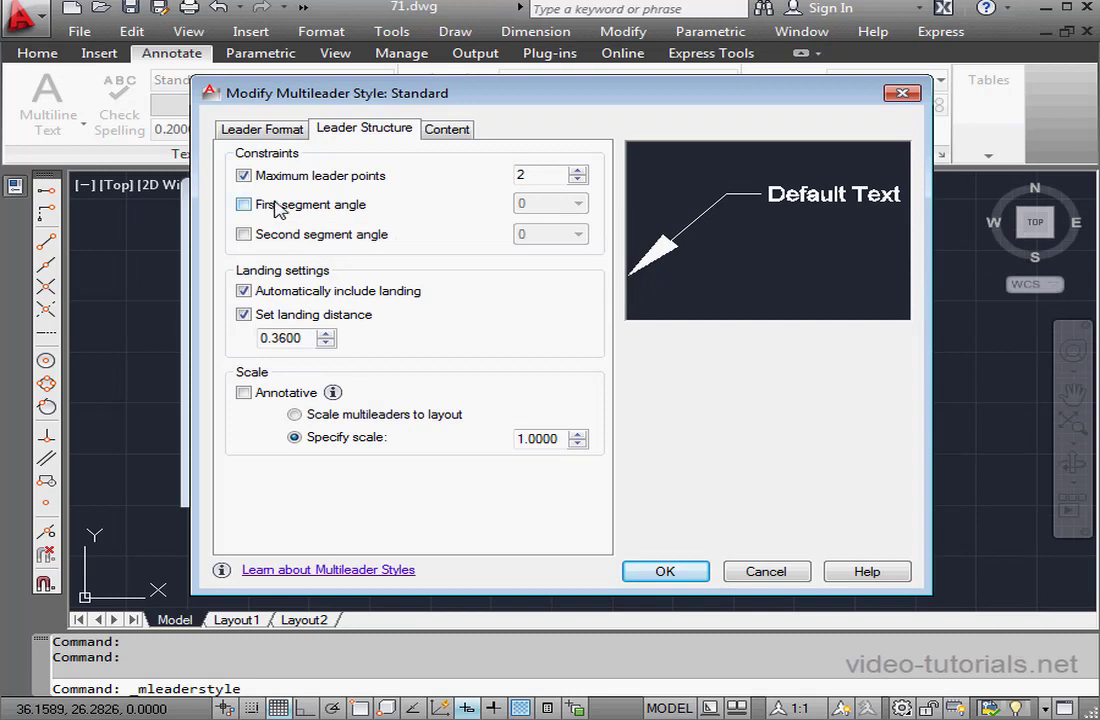
{"action": "left_click", "coordinate": [243, 205]}
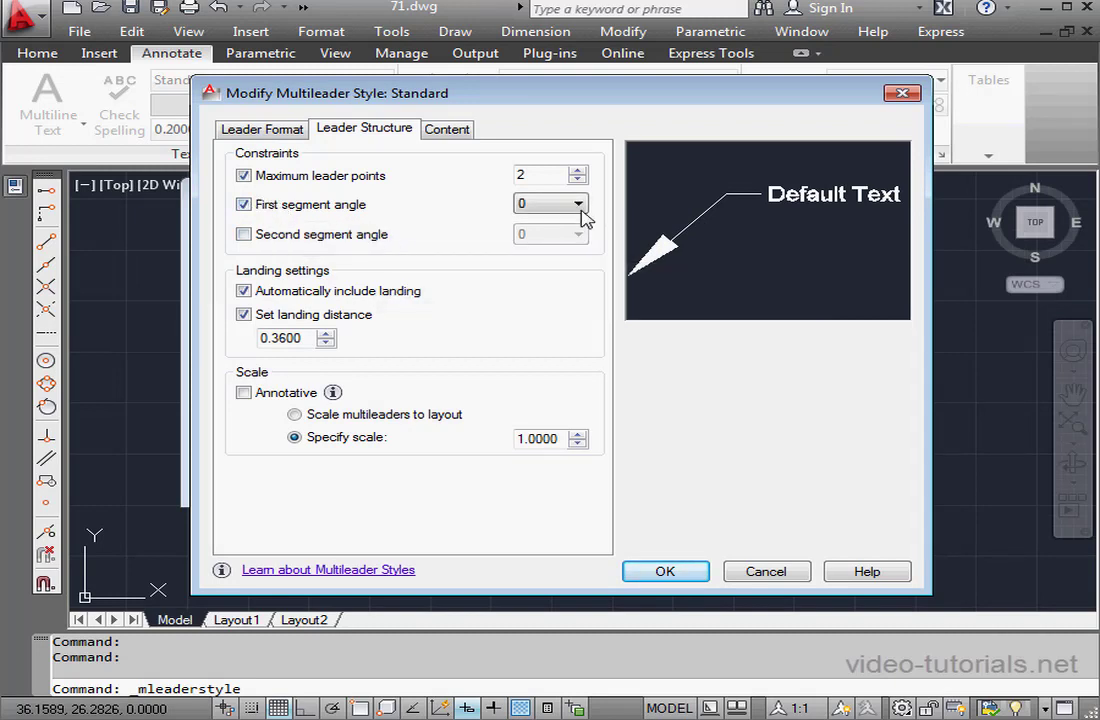
{"action": "left_click", "coordinate": [580, 206]}
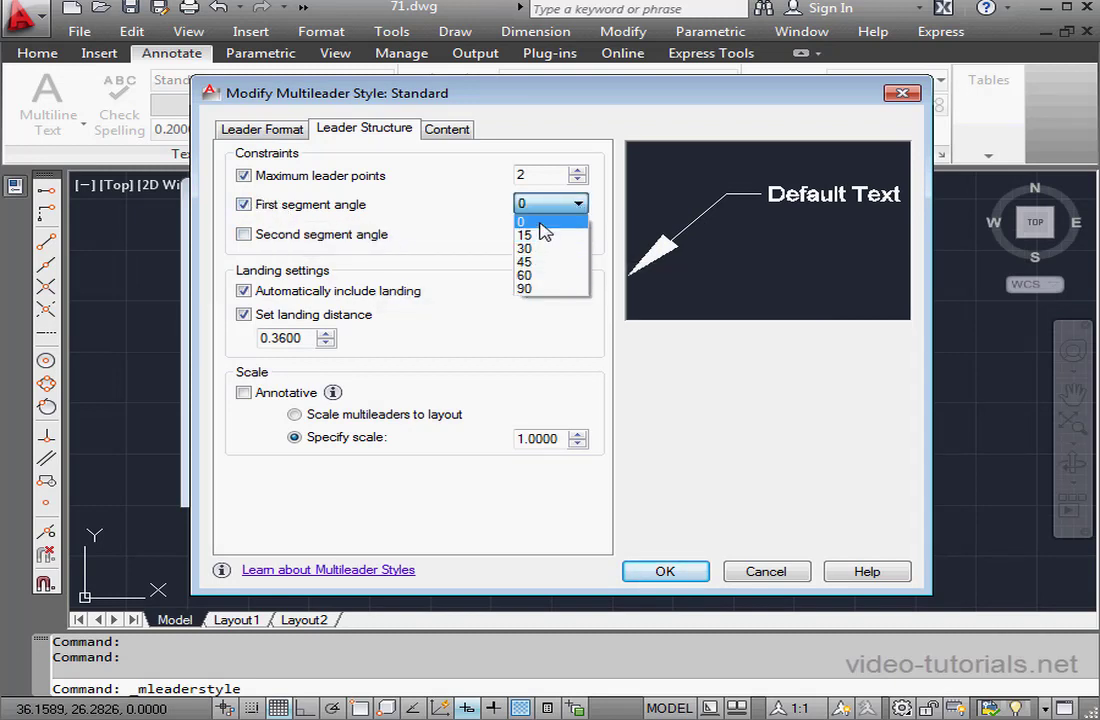
{"action": "left_click", "coordinate": [541, 223]}
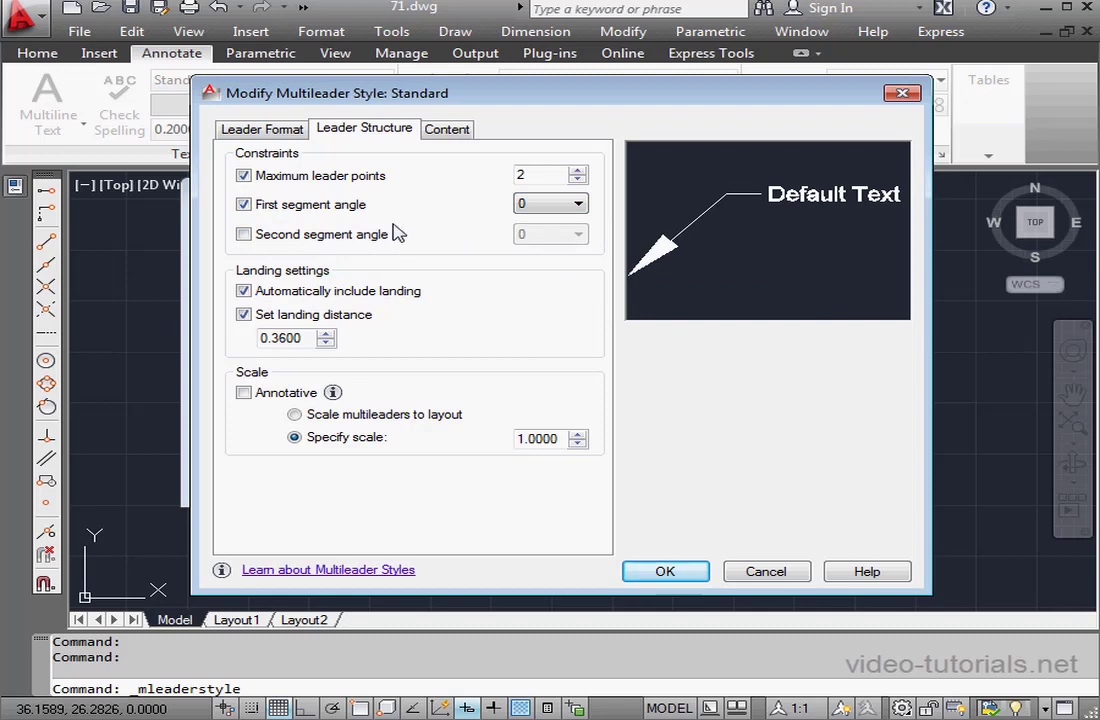
{"action": "left_click", "coordinate": [245, 205]}
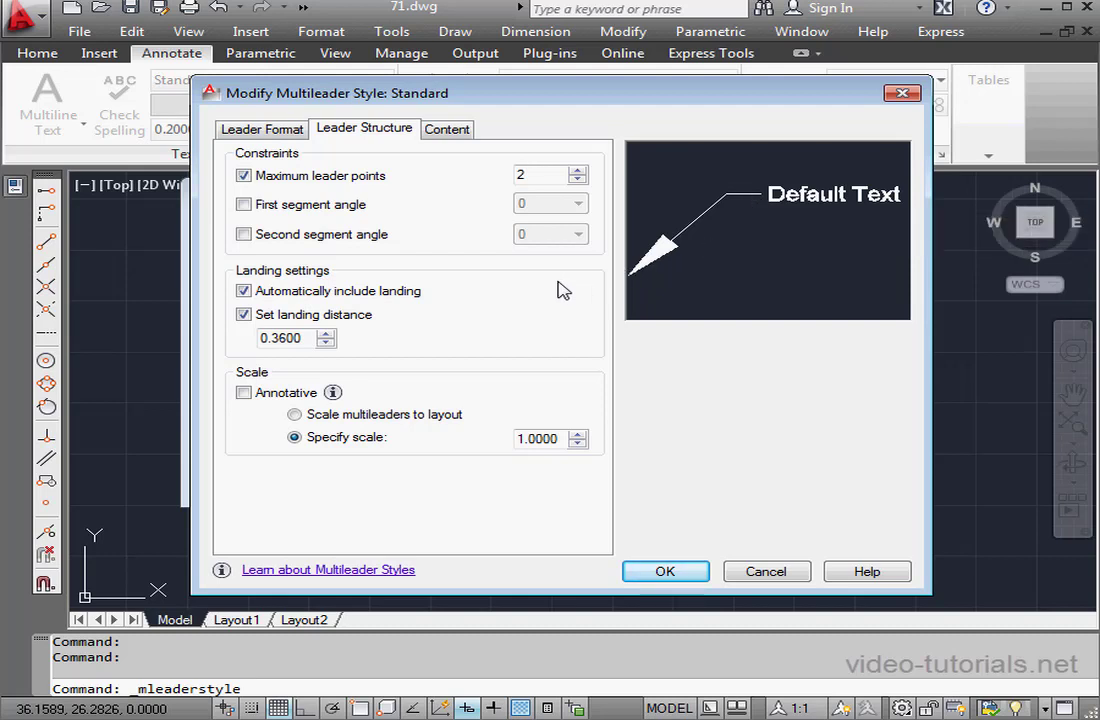
Try the Block and None multileader types in the style's content settings, ending on Block
{"action": "left_click", "coordinate": [444, 129]}
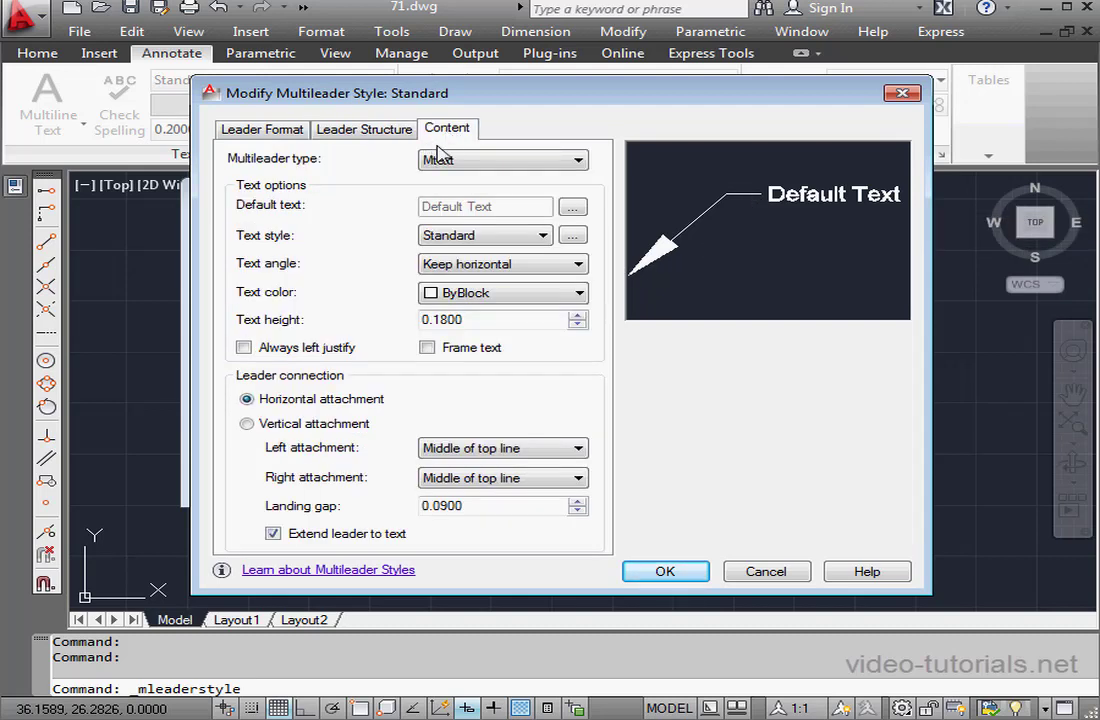
{"action": "left_click", "coordinate": [579, 162]}
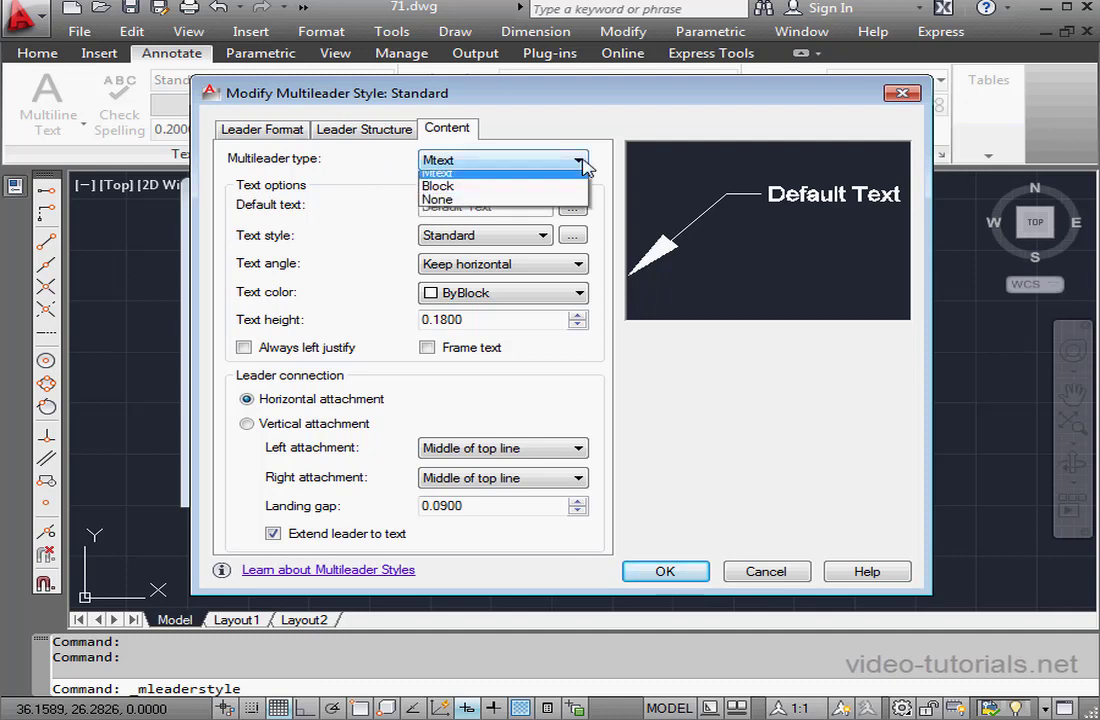
{"action": "left_click", "coordinate": [517, 192]}
{"action": "left_click", "coordinate": [558, 164]}
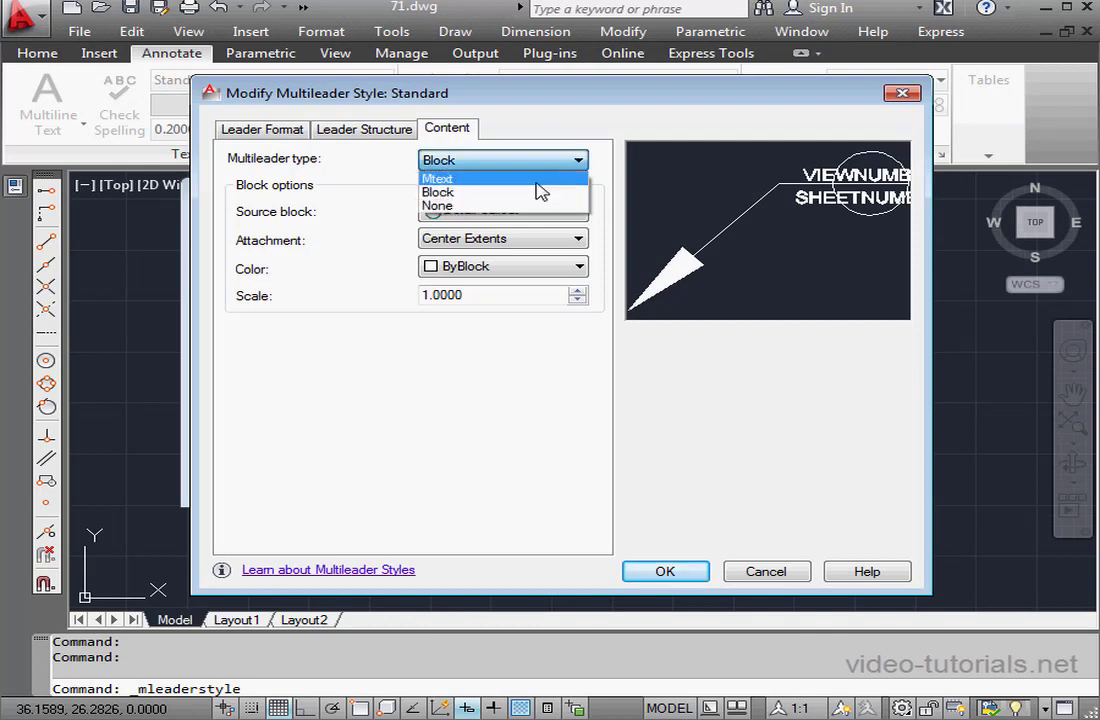
{"action": "left_click", "coordinate": [529, 207]}
{"action": "left_click", "coordinate": [555, 163]}
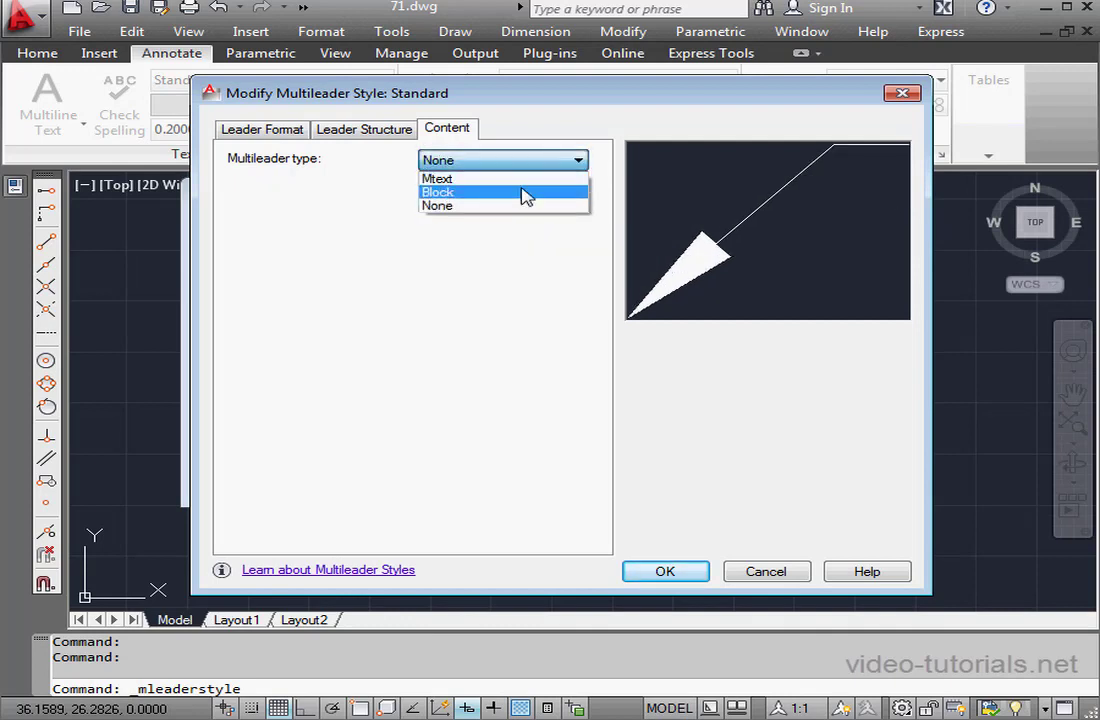
{"action": "left_click", "coordinate": [521, 192]}
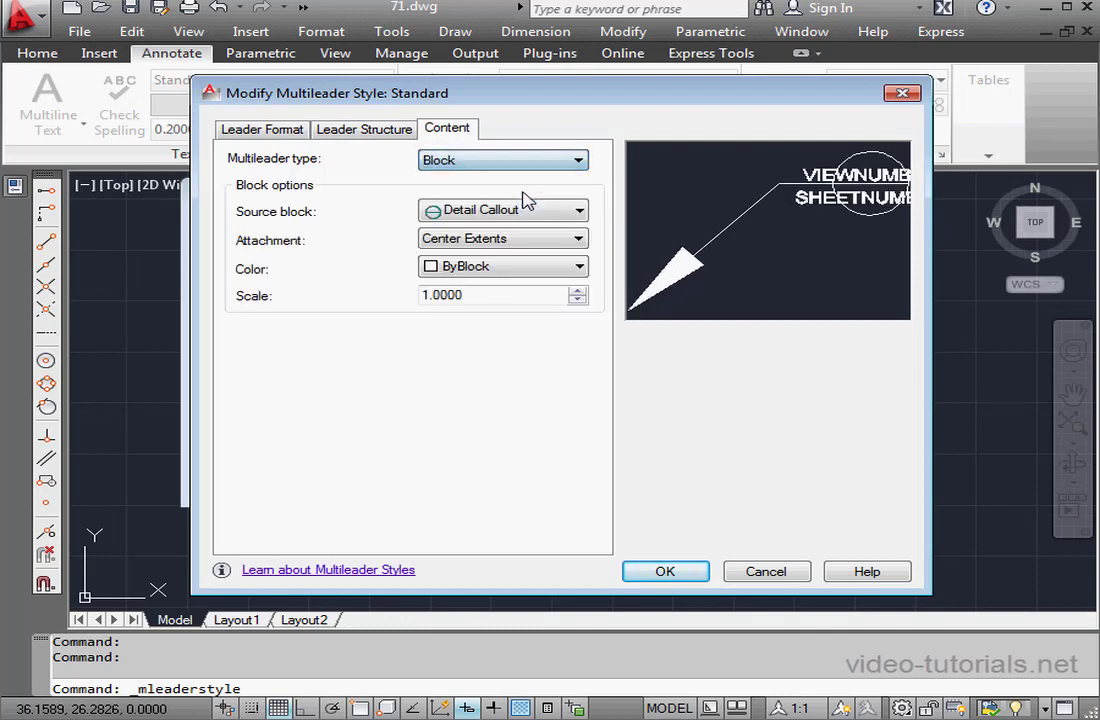
Try the Slot and Detail Callout source blocks, and return the multileader type to Mtext
{"action": "left_click", "coordinate": [577, 211]}
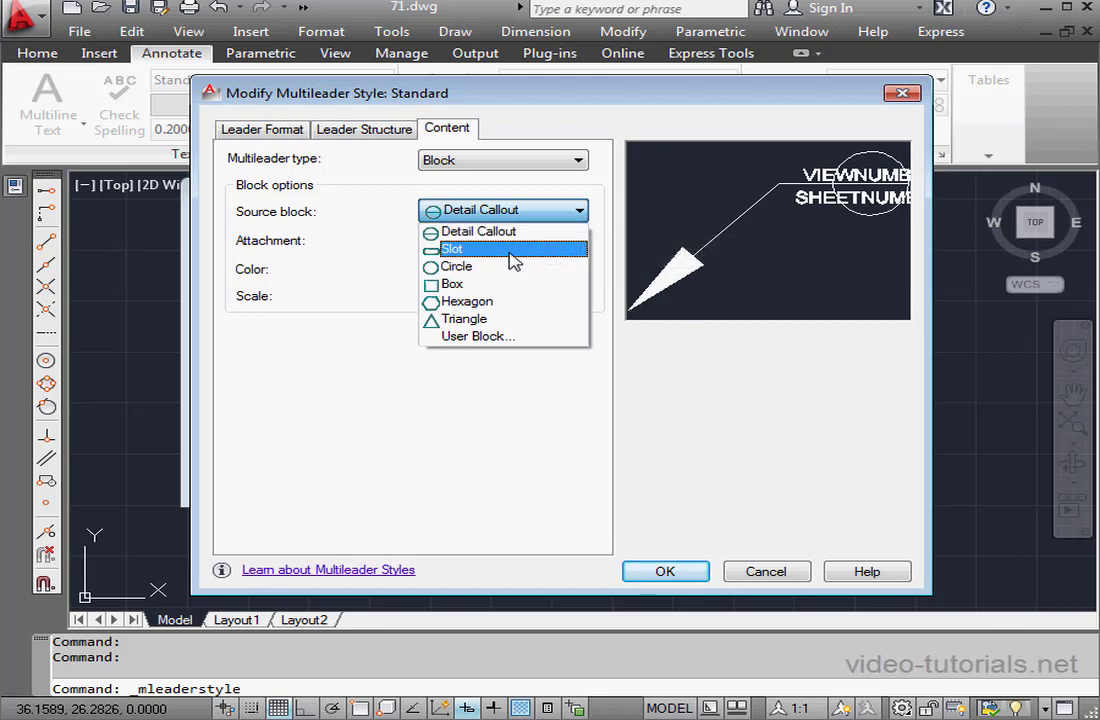
{"action": "left_click", "coordinate": [513, 250]}
{"action": "left_click", "coordinate": [579, 211]}
{"action": "left_click", "coordinate": [555, 231]}
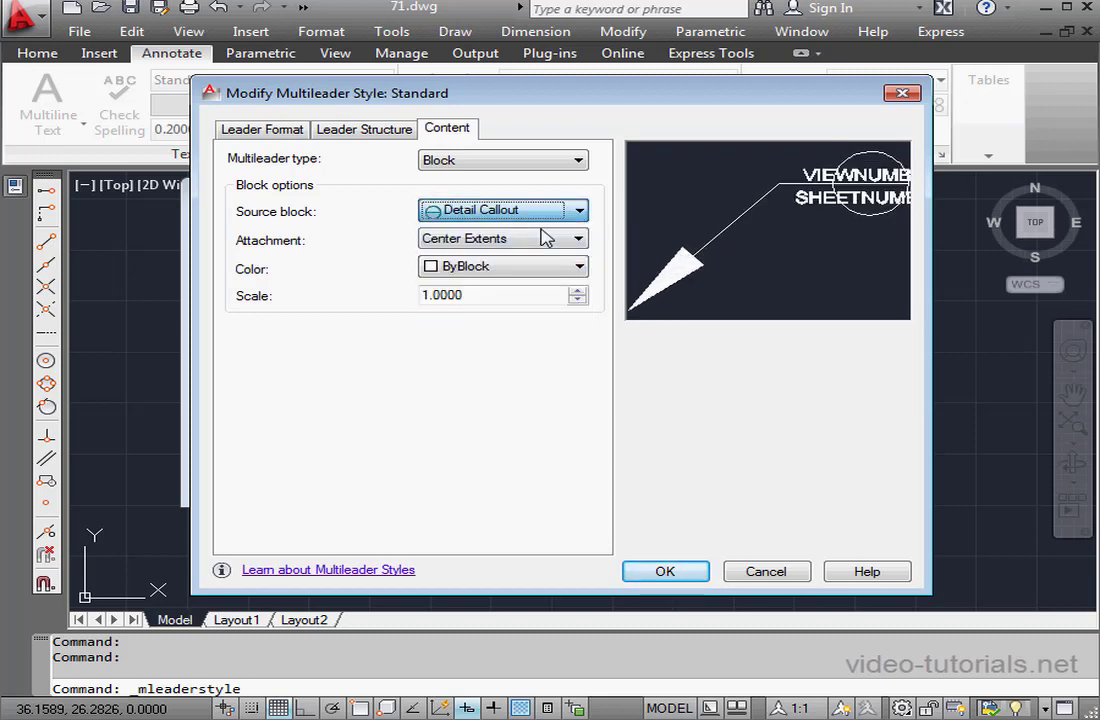
{"action": "left_click", "coordinate": [553, 162]}
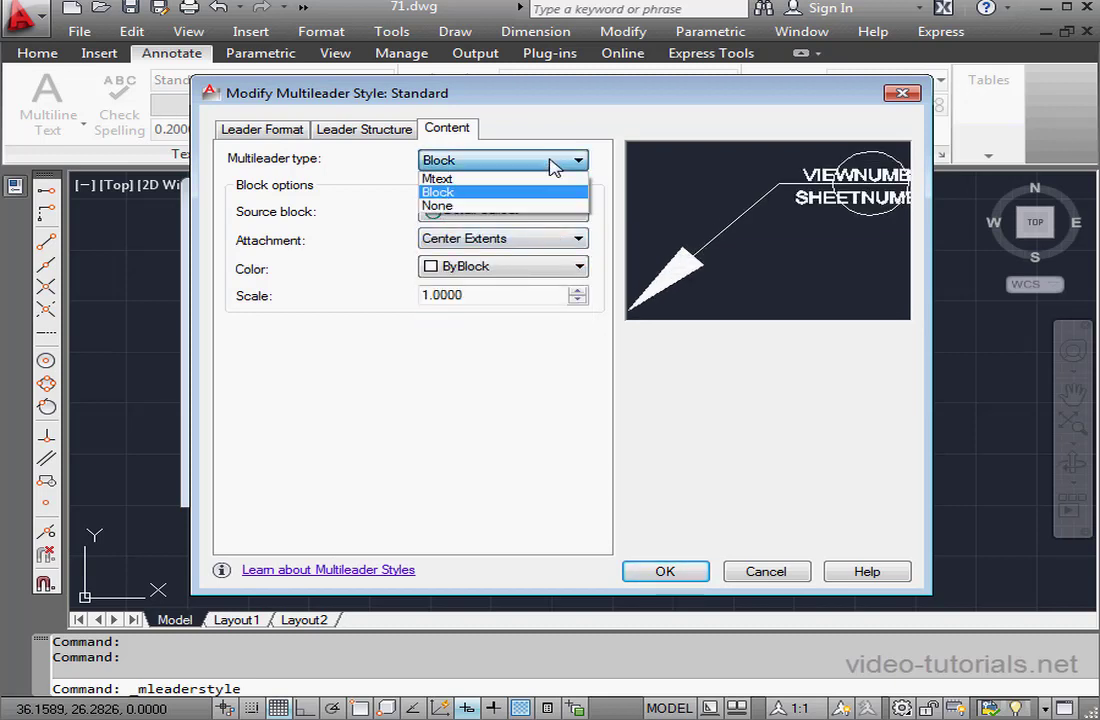
{"action": "left_click", "coordinate": [513, 179]}
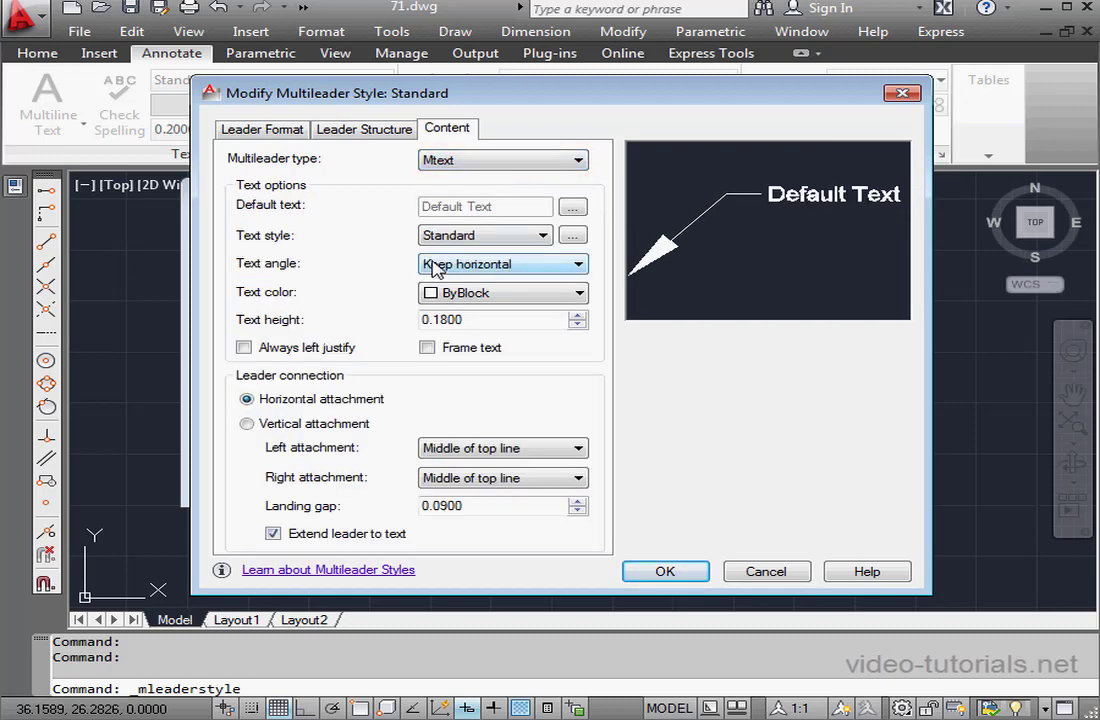
Set the multileader style's text height to 0.9
{"action": "left_click_drag", "start_coordinate": [474, 319], "coordinate": [431, 320]}
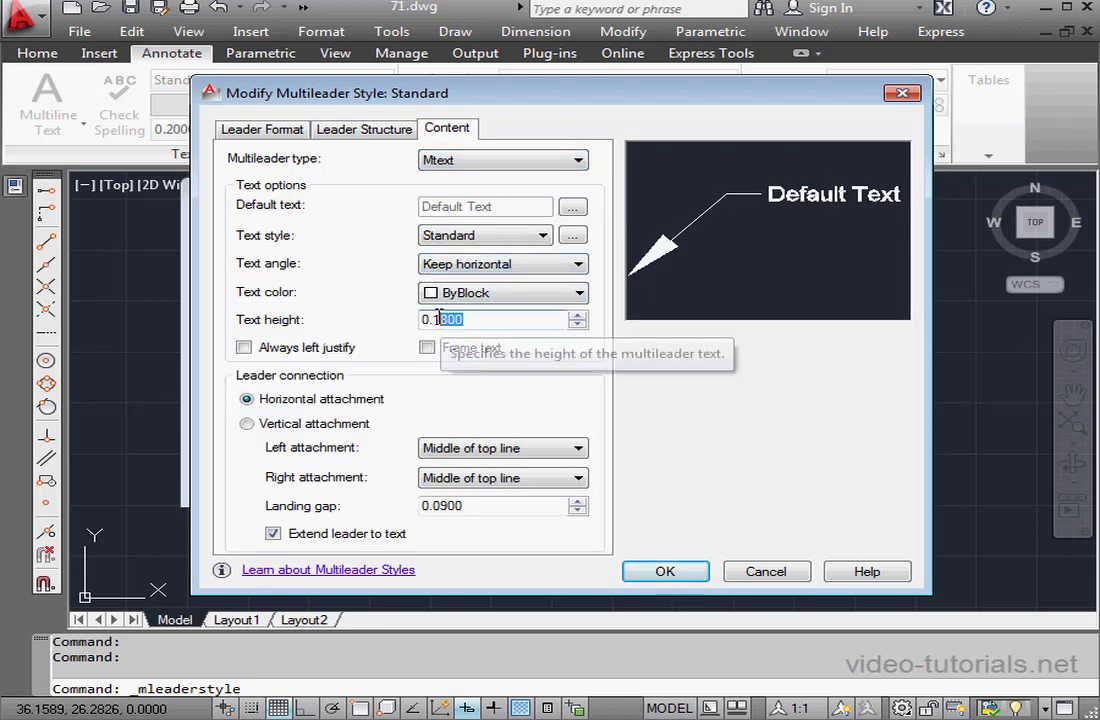
{"action": "type", "text": "9"}
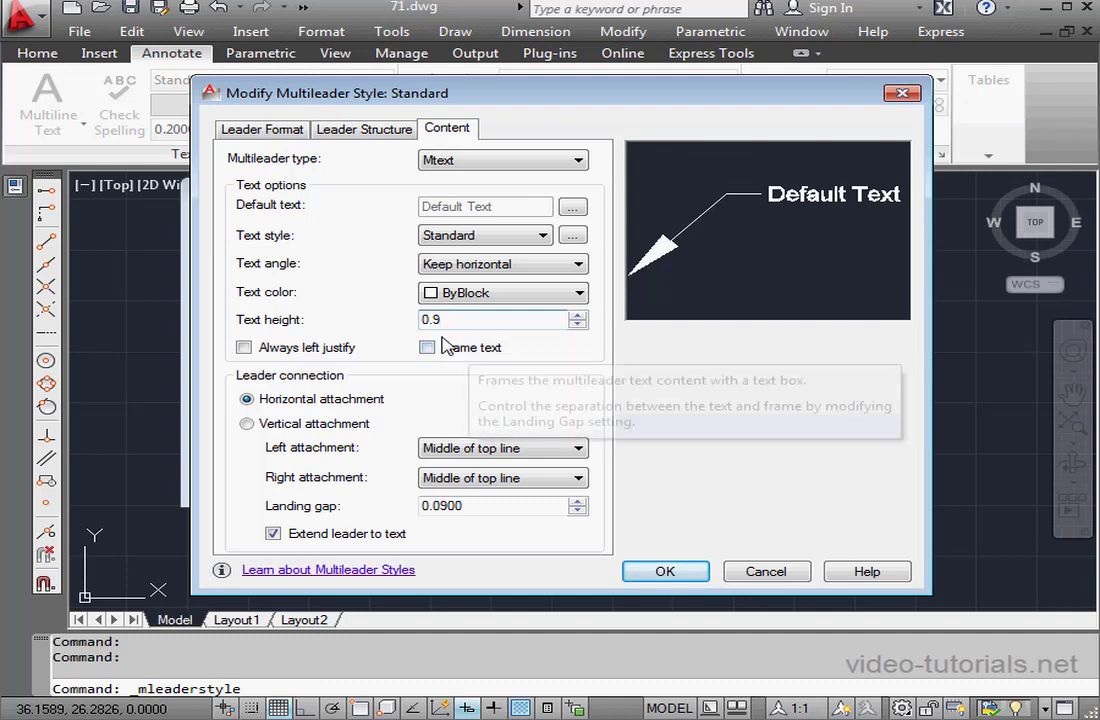
Try vertical attachment and a Bottom of top line left attachment, restoring horizontal attachment with Middle of top line
{"action": "left_click", "coordinate": [247, 424]}
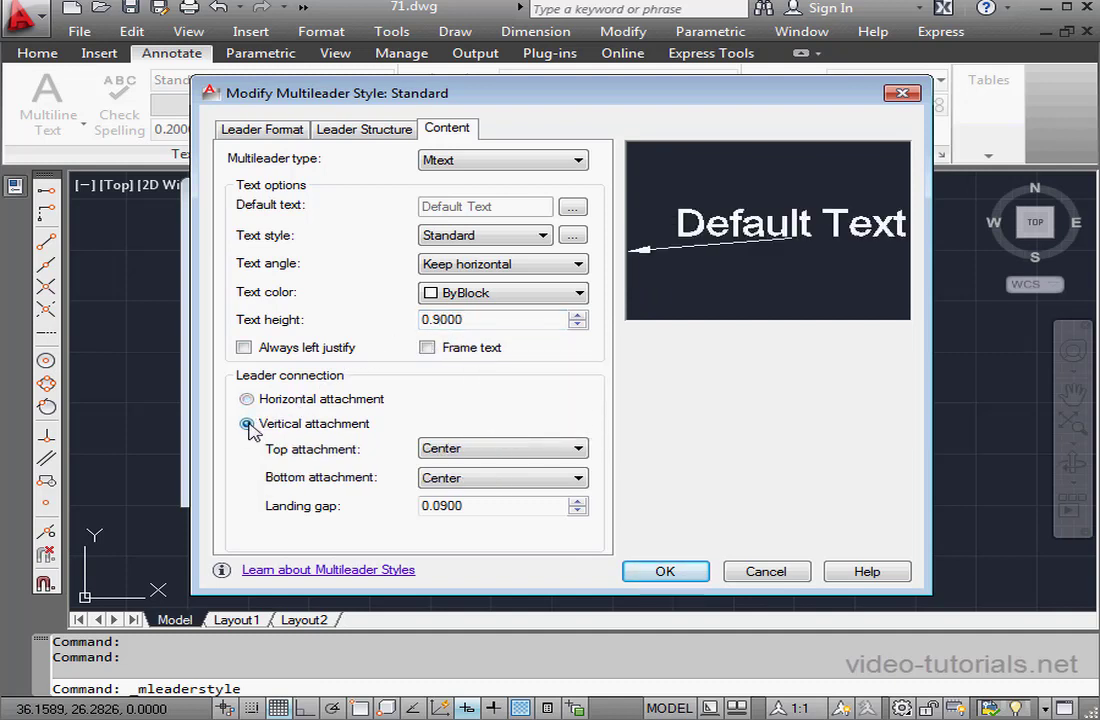
{"action": "left_click", "coordinate": [247, 400]}
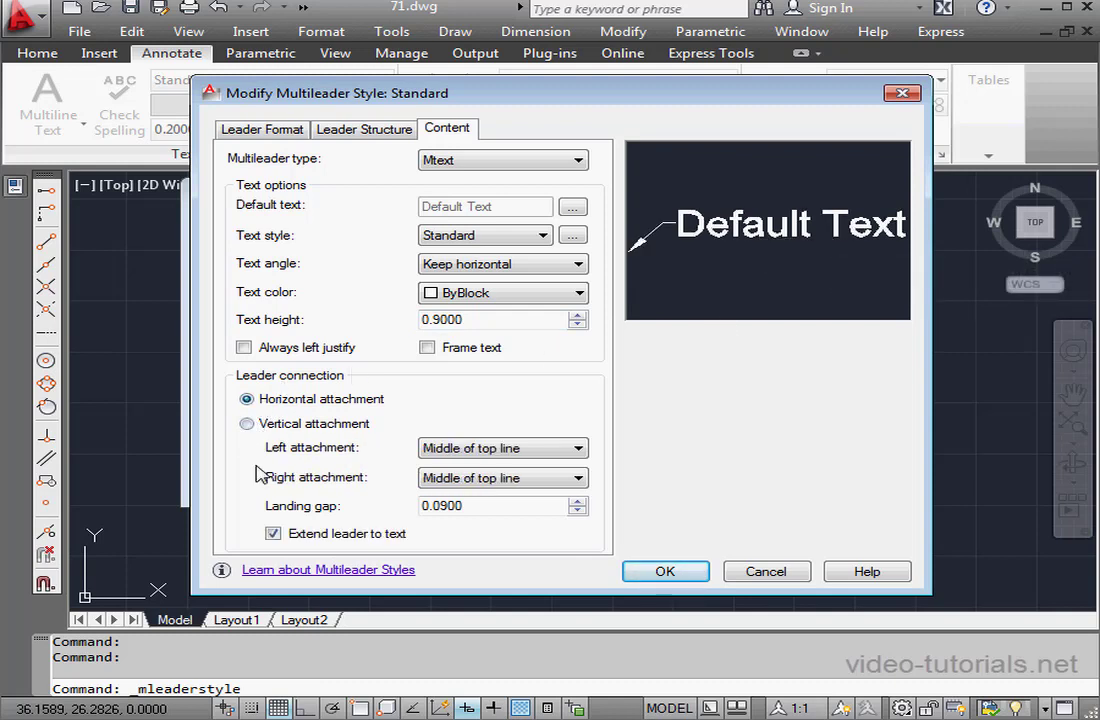
{"action": "left_click", "coordinate": [579, 448]}
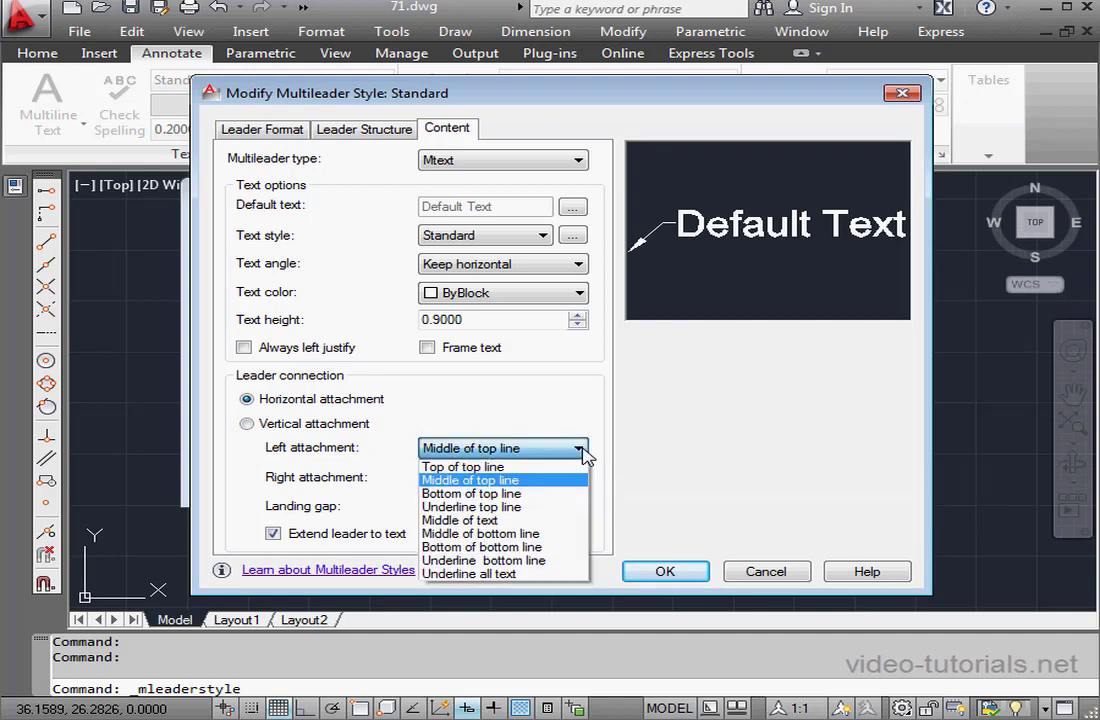
{"action": "left_click", "coordinate": [546, 494]}
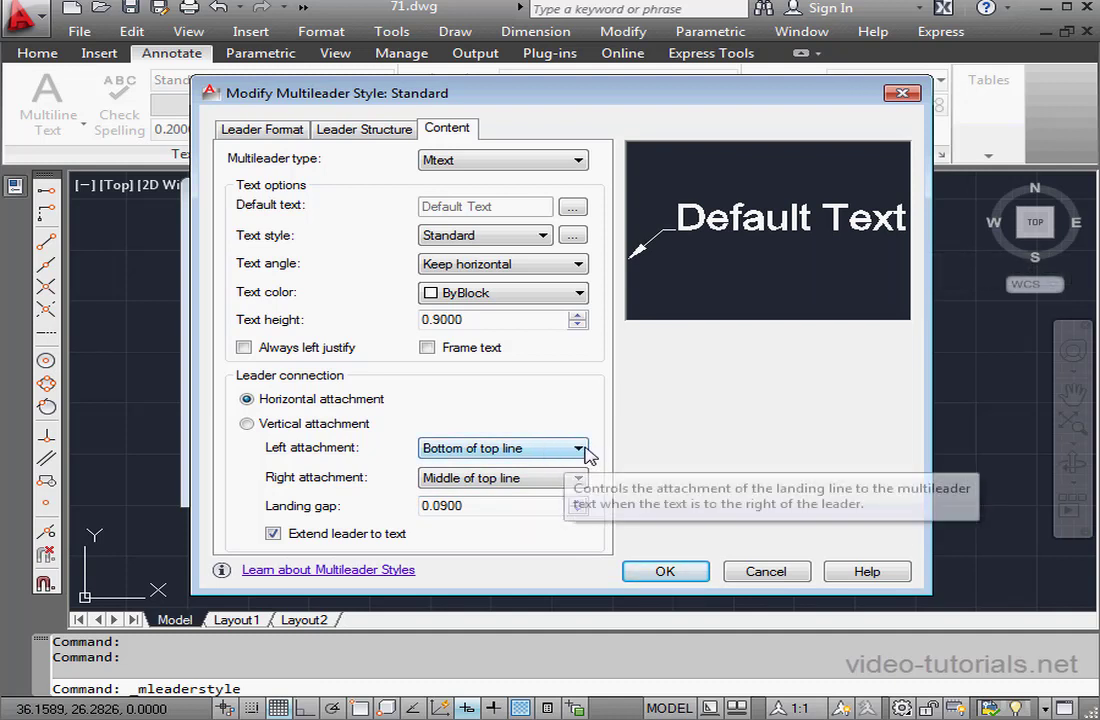
{"action": "left_click", "coordinate": [579, 449]}
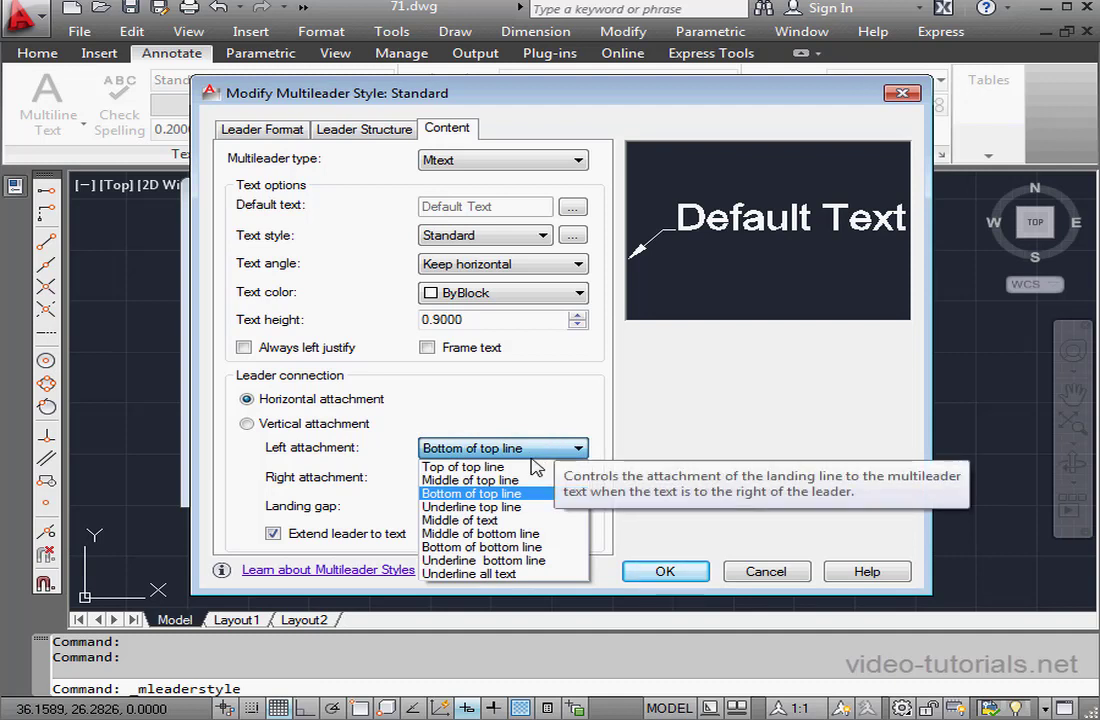
{"action": "left_click", "coordinate": [470, 480]}
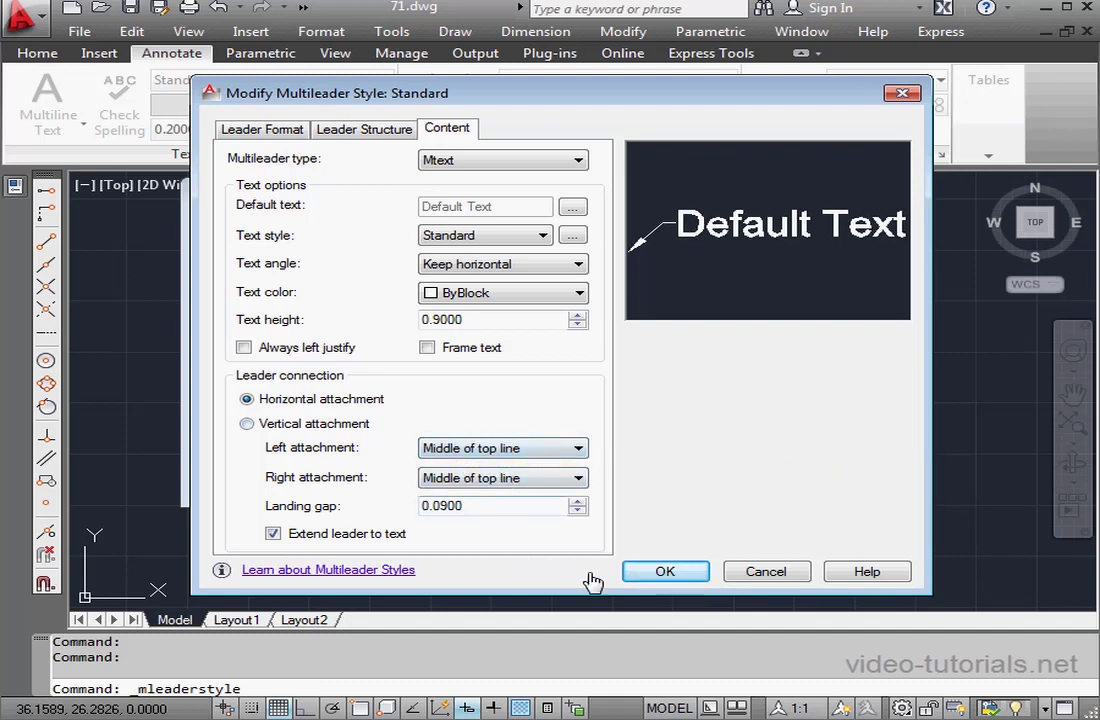
Accept the changes to the Standard multileader style and close the Multileader Style Manager
{"action": "left_click", "coordinate": [664, 572]}
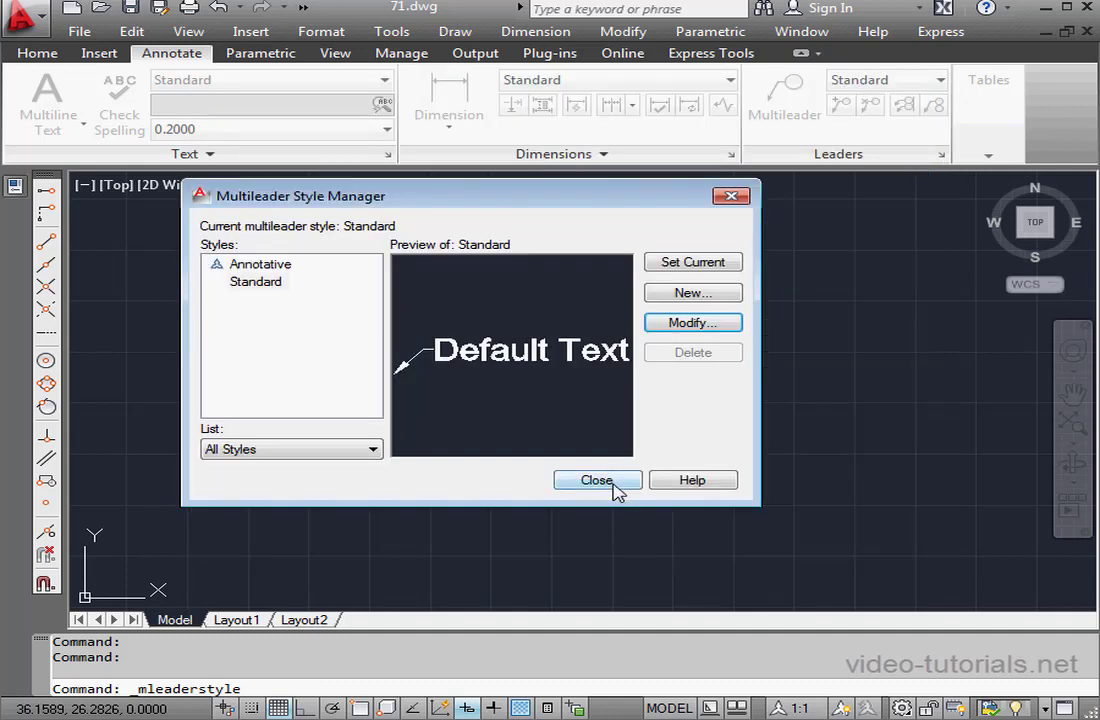
{"action": "left_click", "coordinate": [597, 480]}
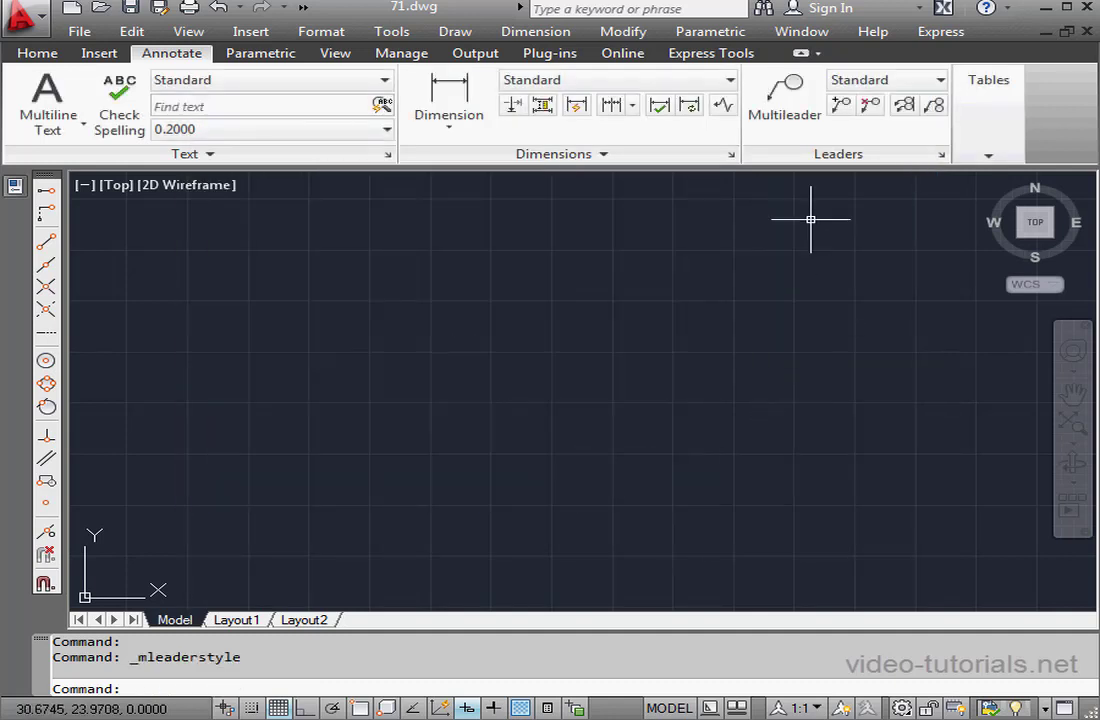
Draw a multileader rising diagonally to a landing at about (15.0, 16.9) and enter "my text" as its content
{"action": "left_click", "coordinate": [790, 100]}
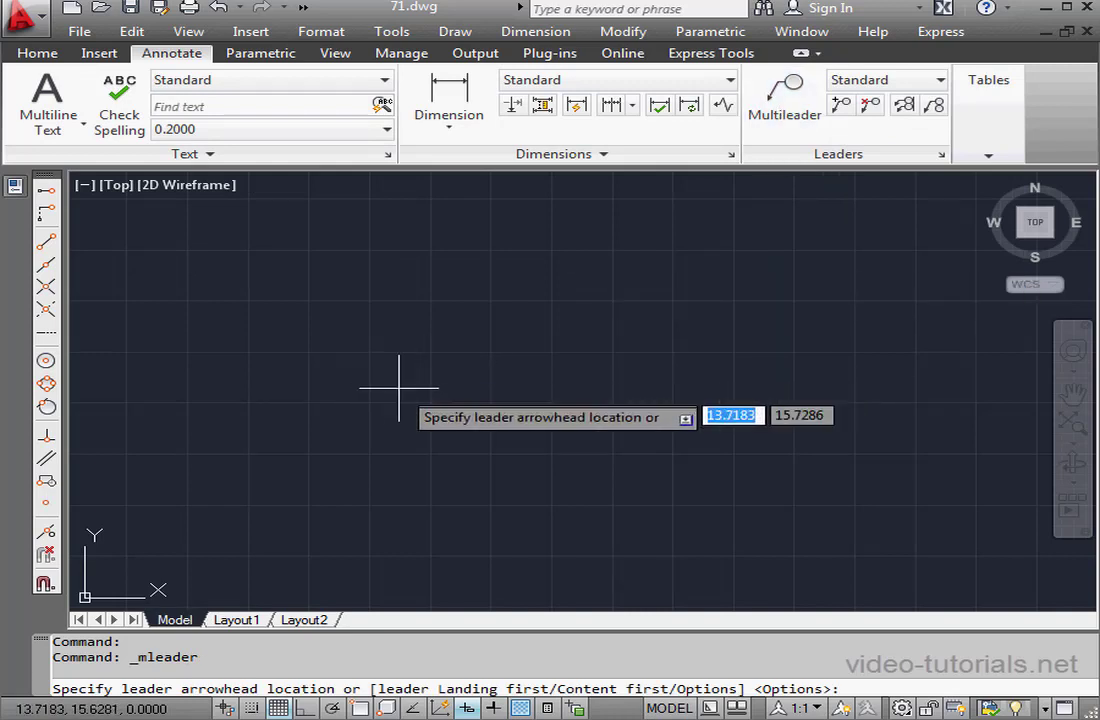
{"action": "left_click", "coordinate": [322, 443]}
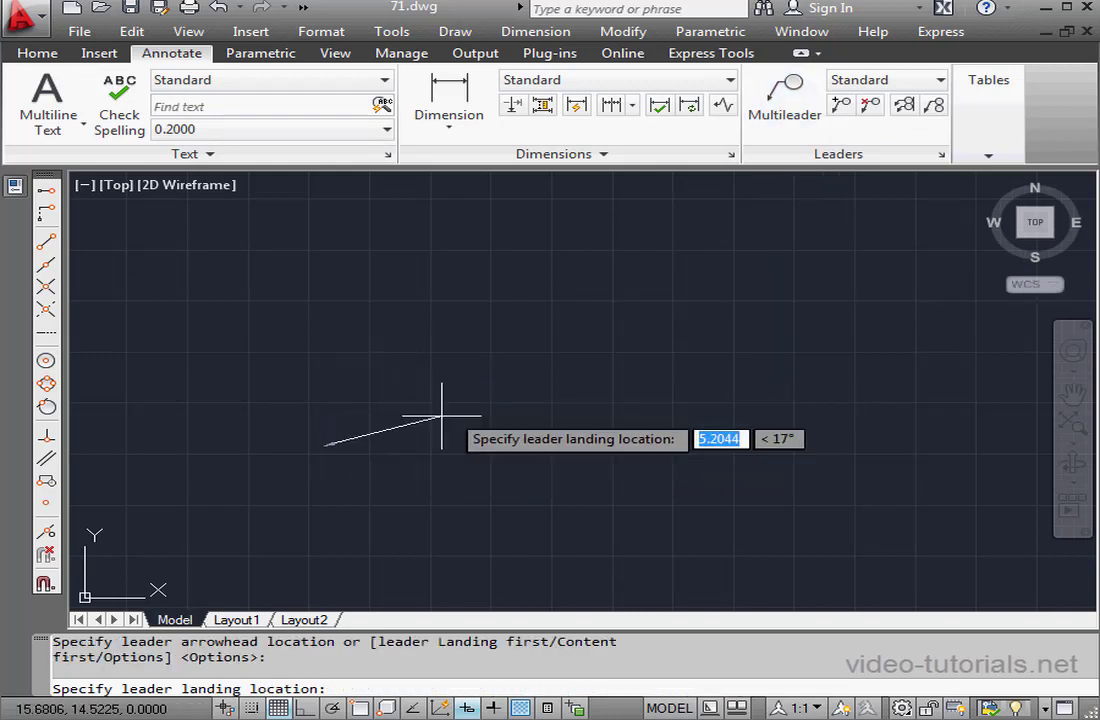
{"action": "left_click", "coordinate": [431, 367]}
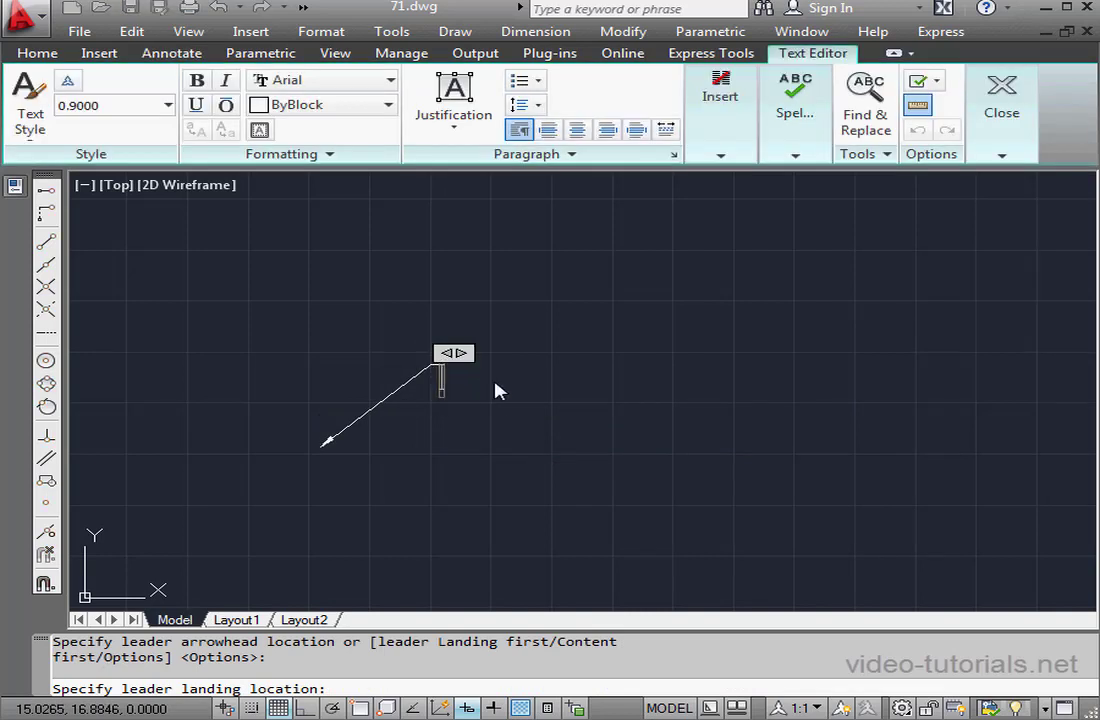
{"action": "type", "text": "my text"}
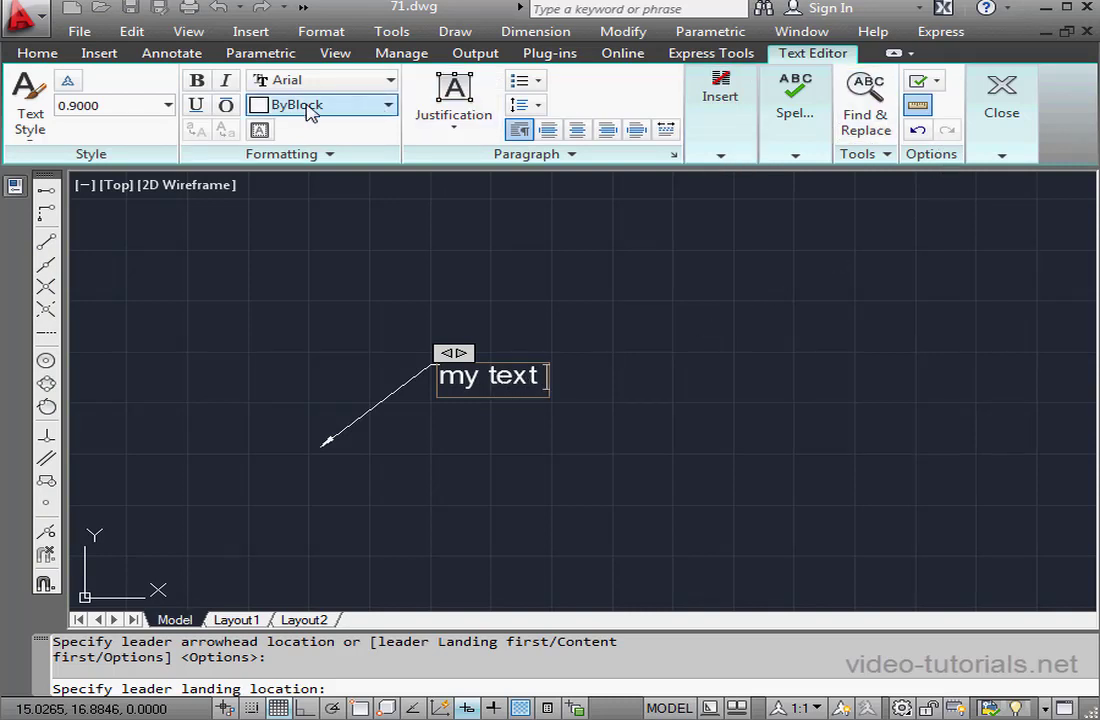
Enlarge the multileader's text frame in width and height, and finish the text editing
{"action": "left_click_drag", "start_coordinate": [466, 349], "coordinate": [624, 347]}
{"action": "left_click_drag", "start_coordinate": [427, 378], "coordinate": [429, 457]}
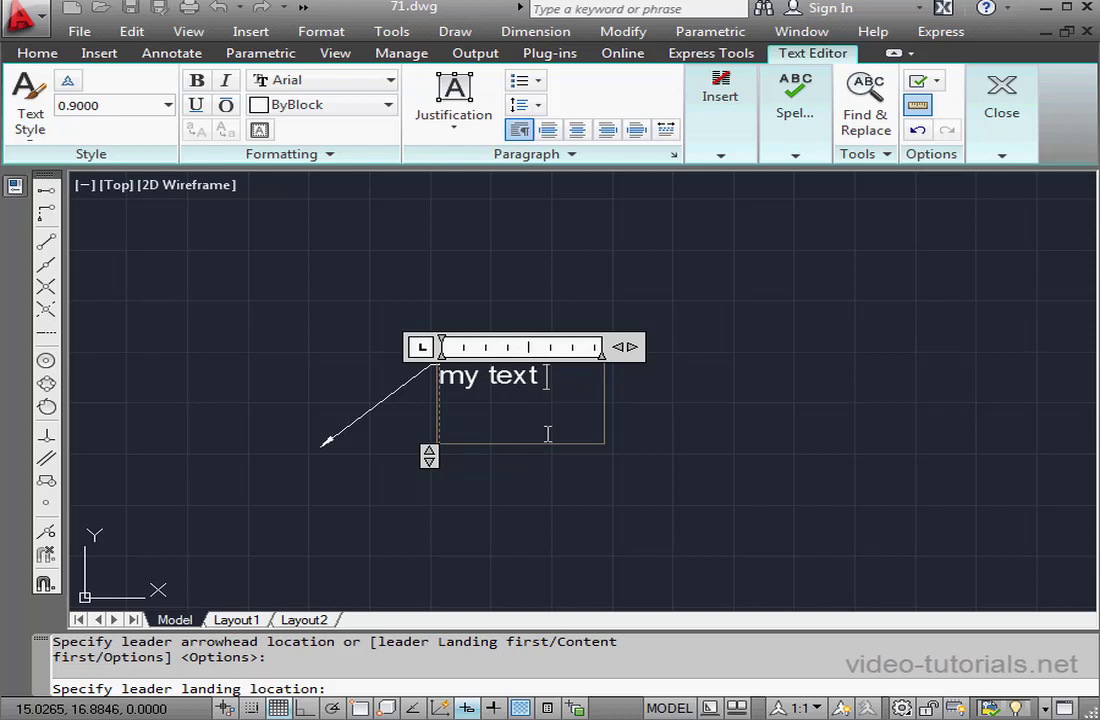
{"action": "left_click", "coordinate": [706, 452]}
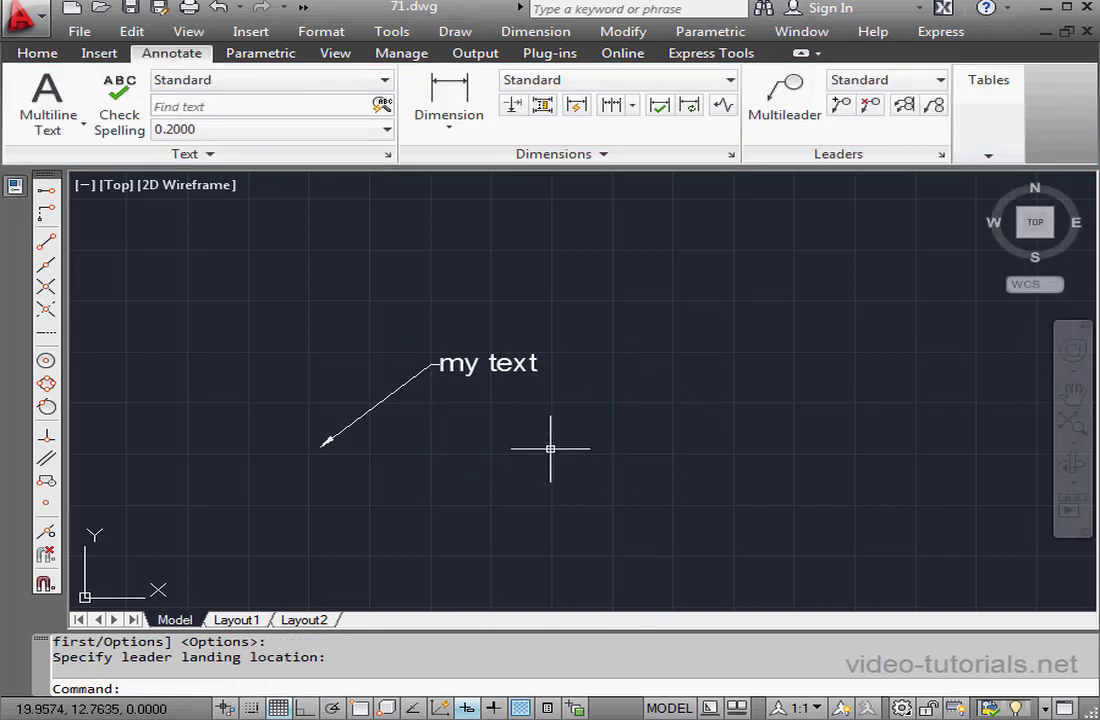
Raise the multileader's landing and text, leaving the arrowhead in place, and lengthen the landing
{"action": "left_click", "coordinate": [398, 390]}
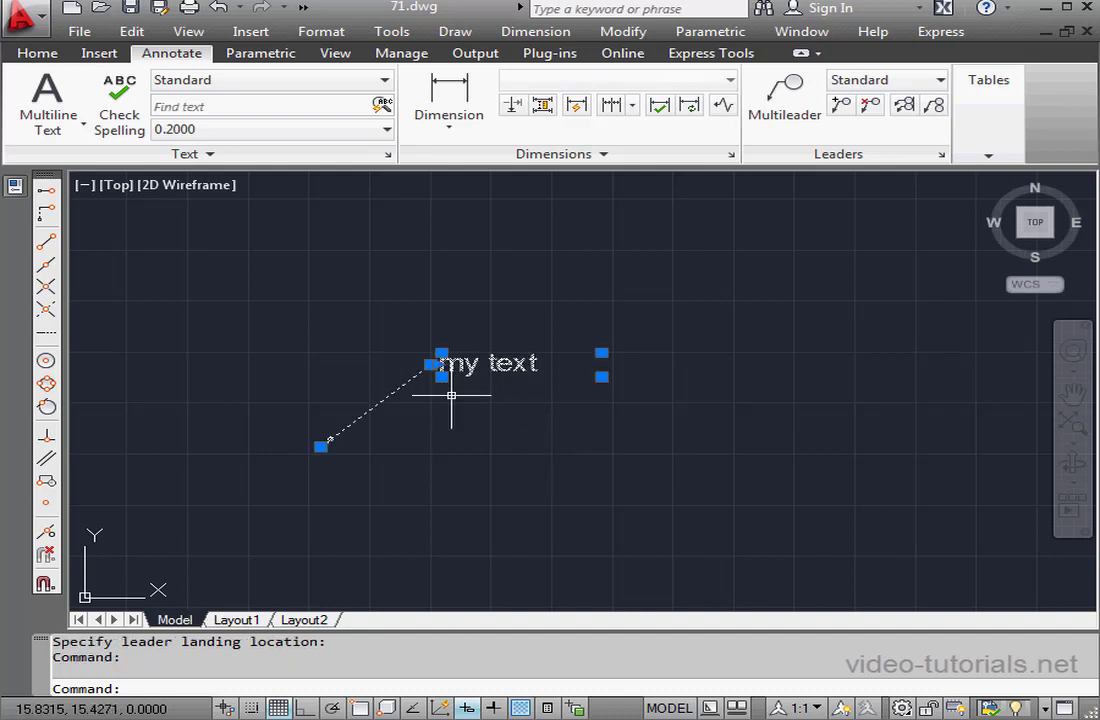
{"action": "left_click", "coordinate": [440, 364]}
{"action": "left_click", "coordinate": [446, 296]}
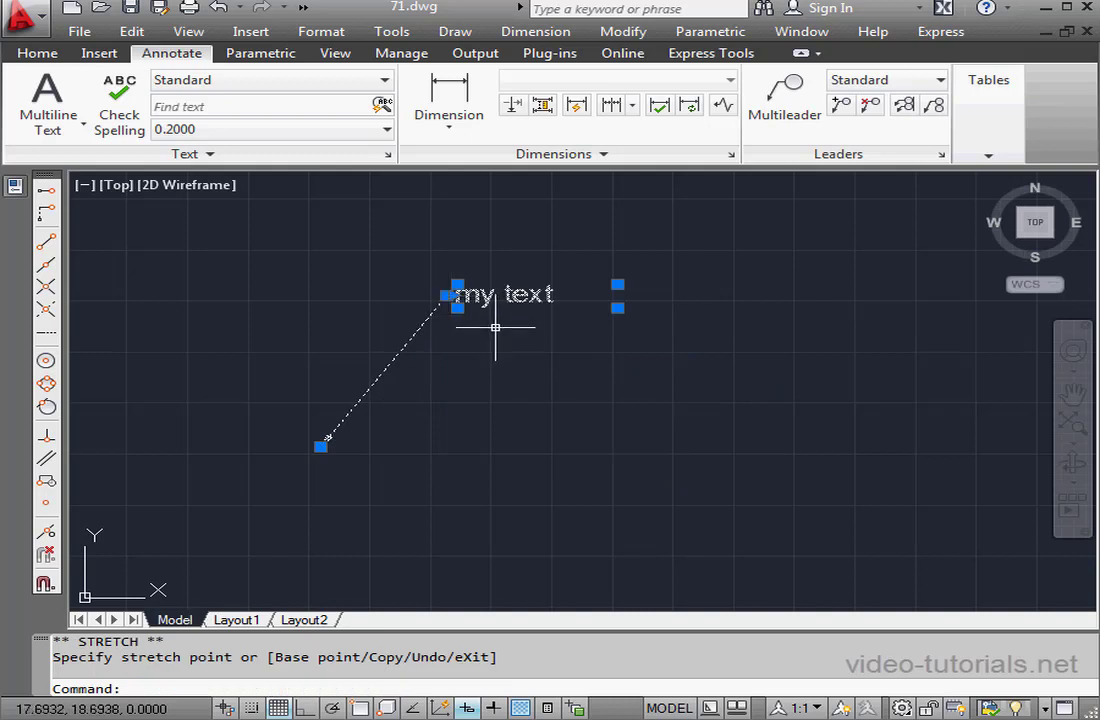
Stretch the multileader's text frame downward to about double its height and narrow its width slightly
{"action": "scroll", "coordinate": [470, 305], "scroll_direction": "up", "scroll_amount": 5}
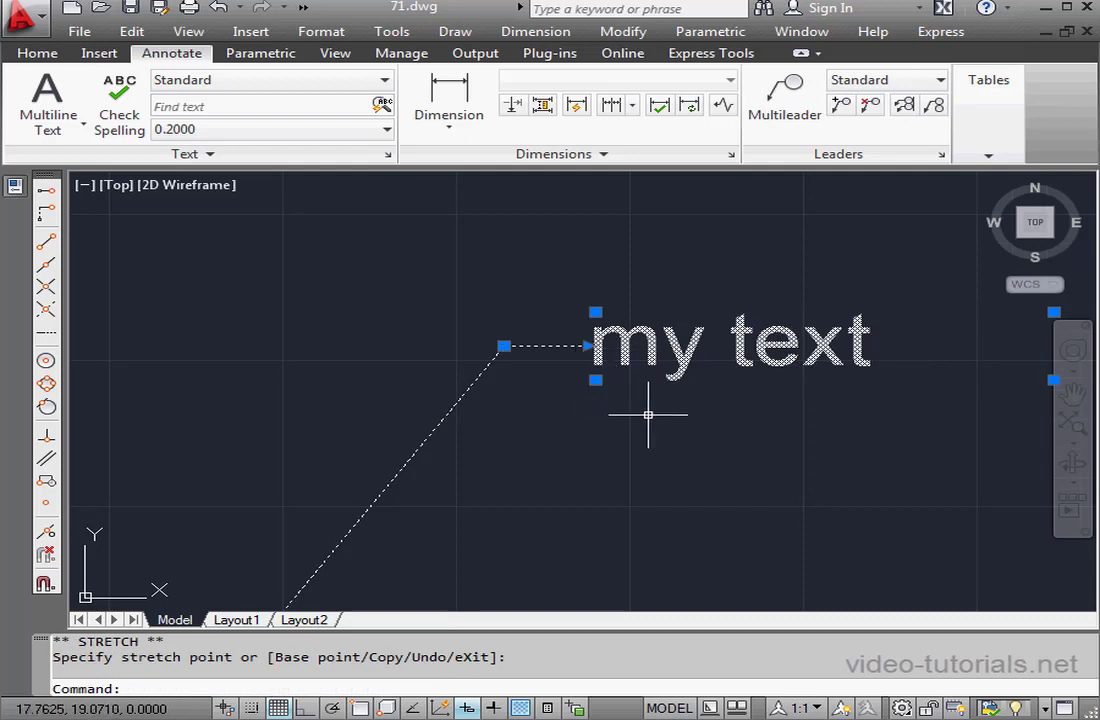
{"action": "left_click", "coordinate": [596, 380]}
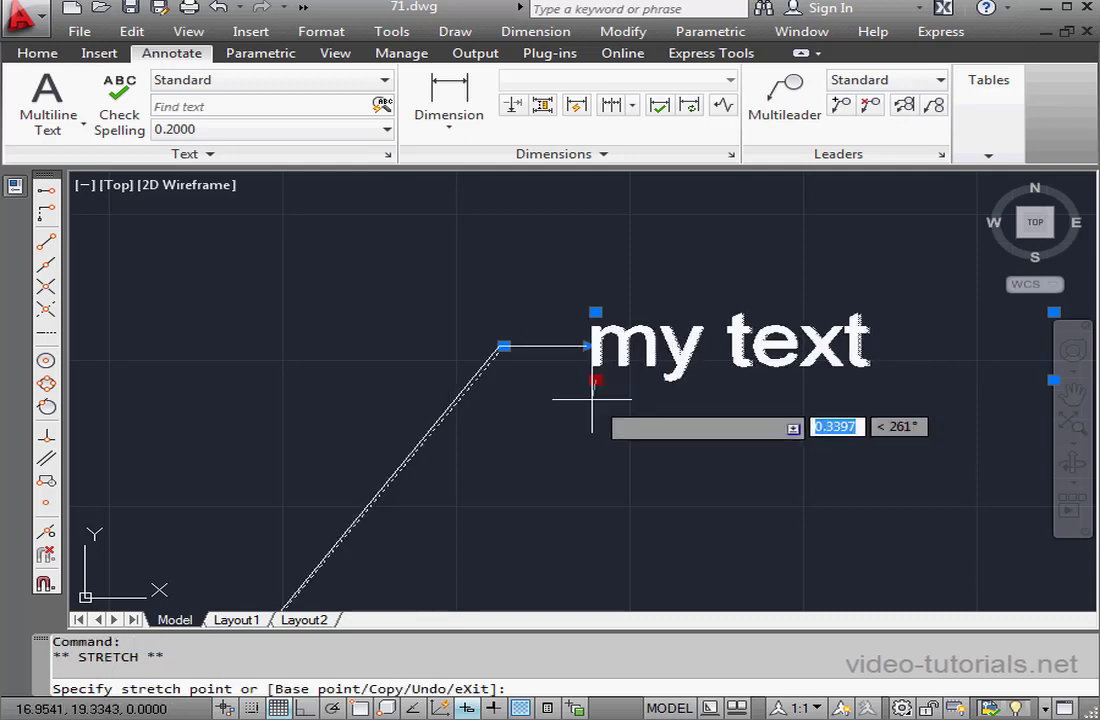
{"action": "left_click", "coordinate": [597, 454]}
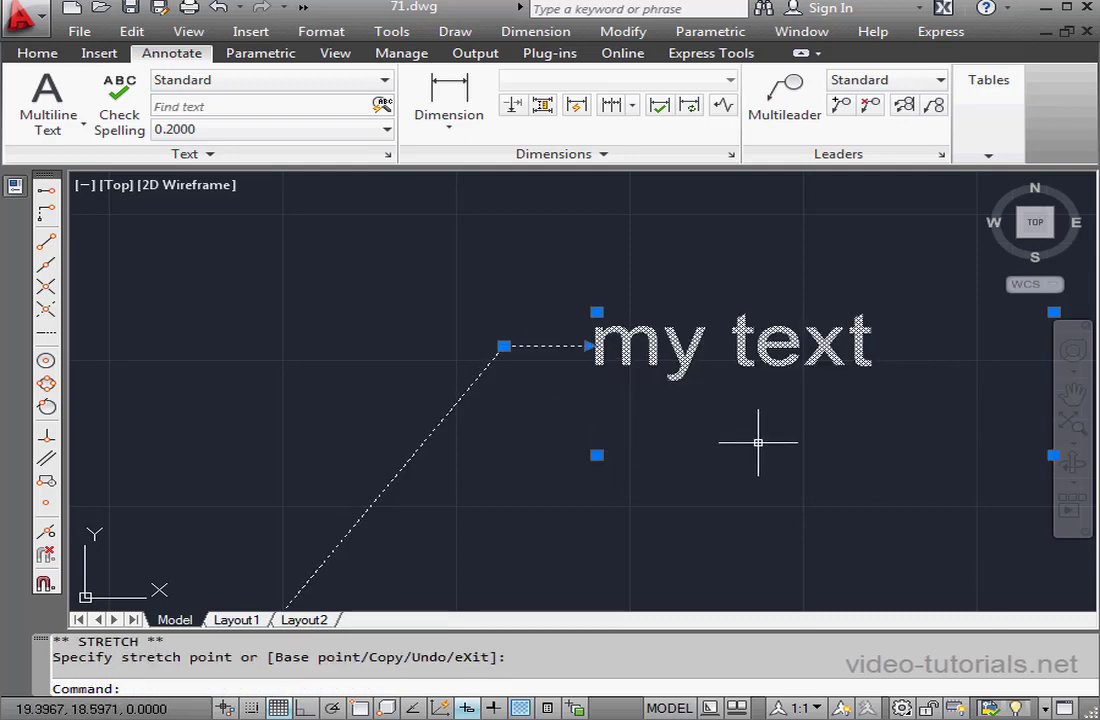
{"action": "left_click", "coordinate": [1053, 312]}
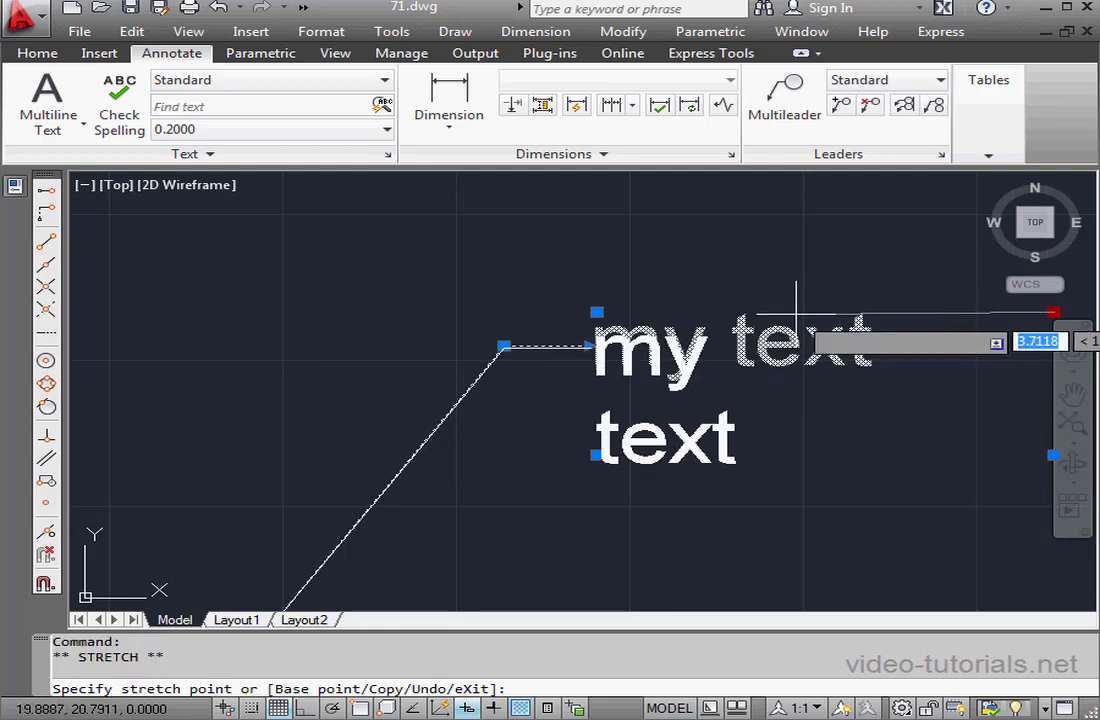
{"action": "left_click", "coordinate": [985, 320]}
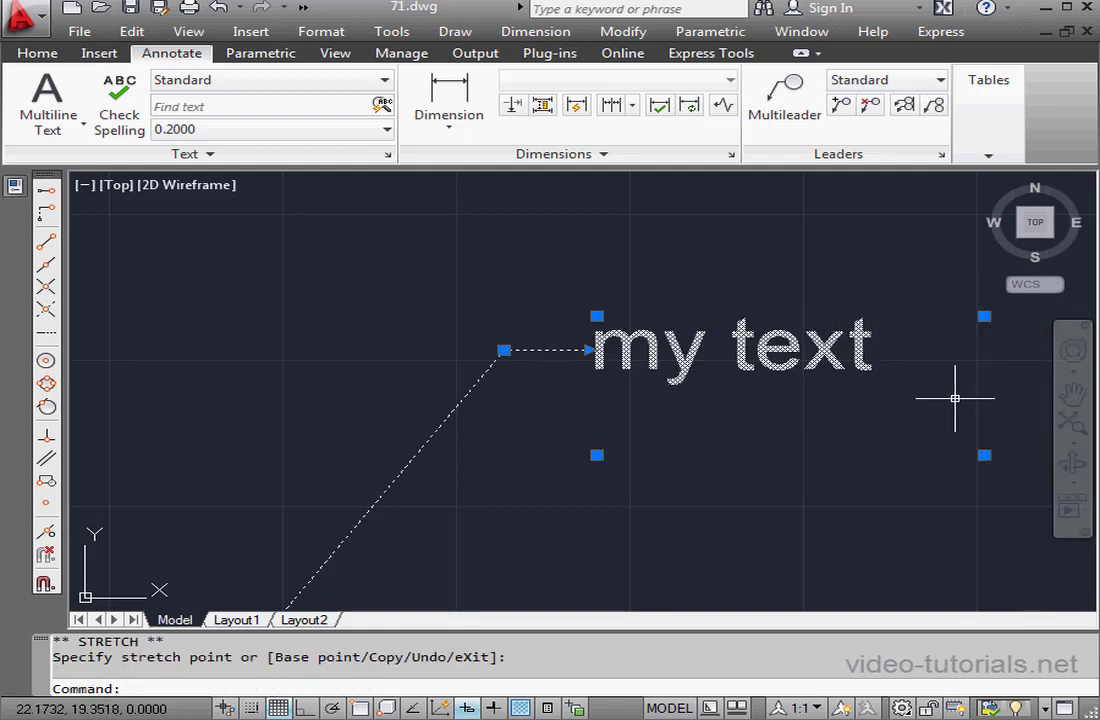
Add a second line reading "line 2" below "my text" in the multileader and finish the text editing
{"action": "double_click", "coordinate": [825, 350]}
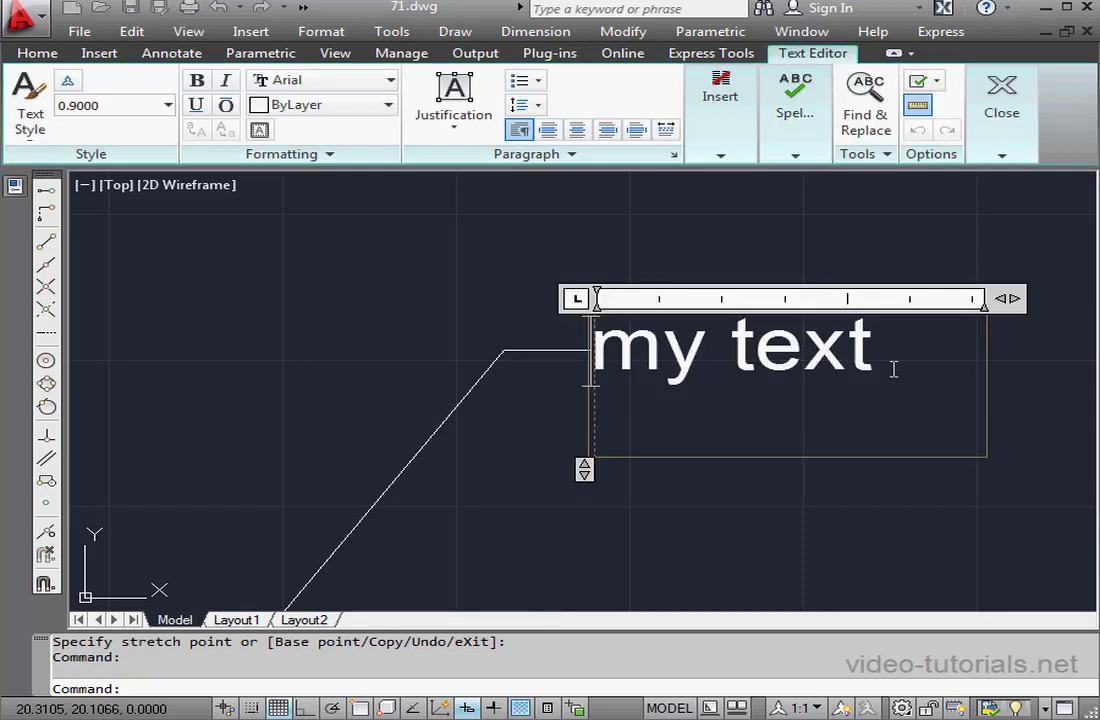
{"action": "key", "text": "Return"}
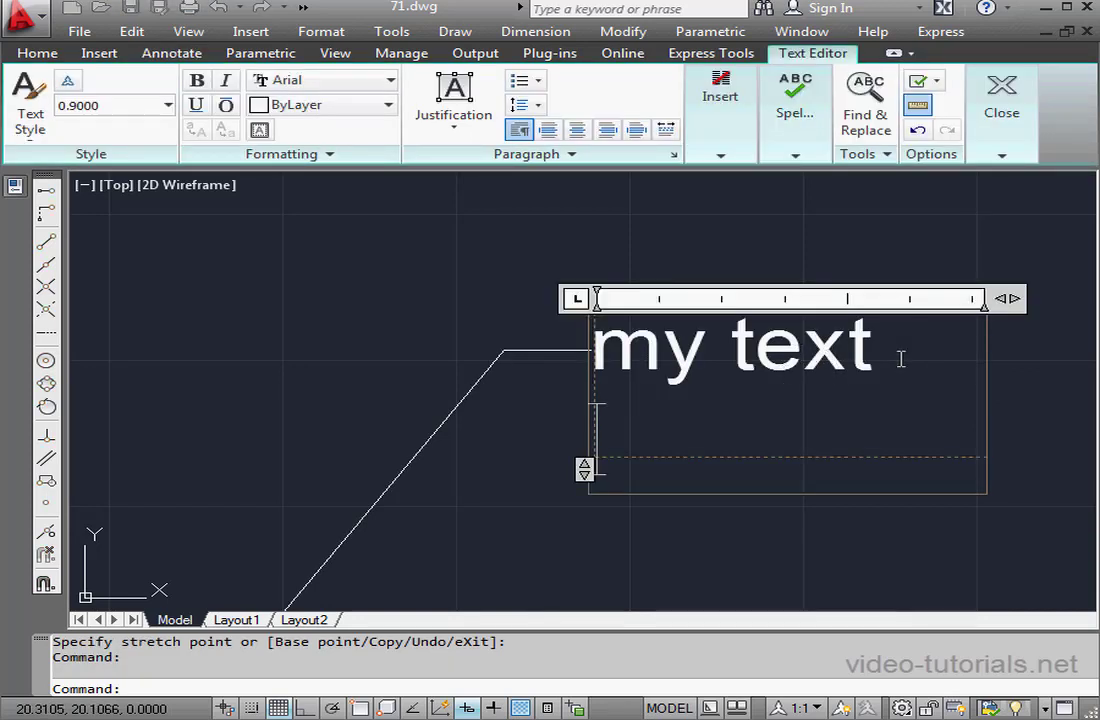
{"action": "type", "text": "line 2"}
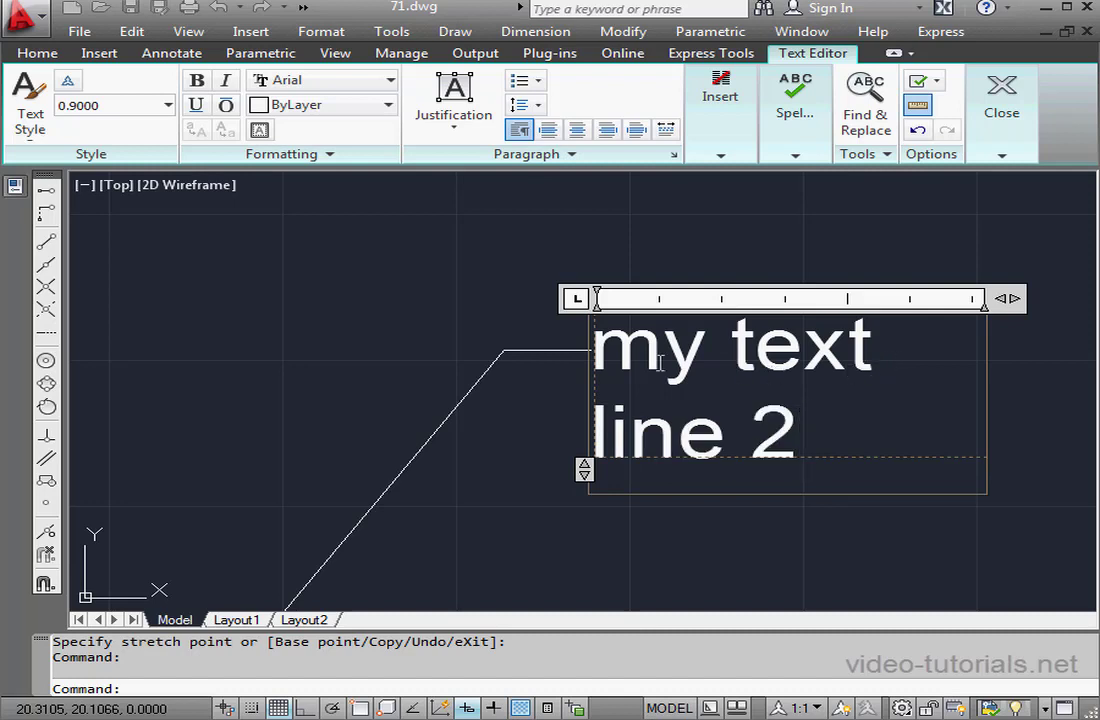
{"action": "left_click", "coordinate": [440, 325]}
{"action": "scroll", "coordinate": [600, 430], "scroll_direction": "down", "scroll_amount": 4}
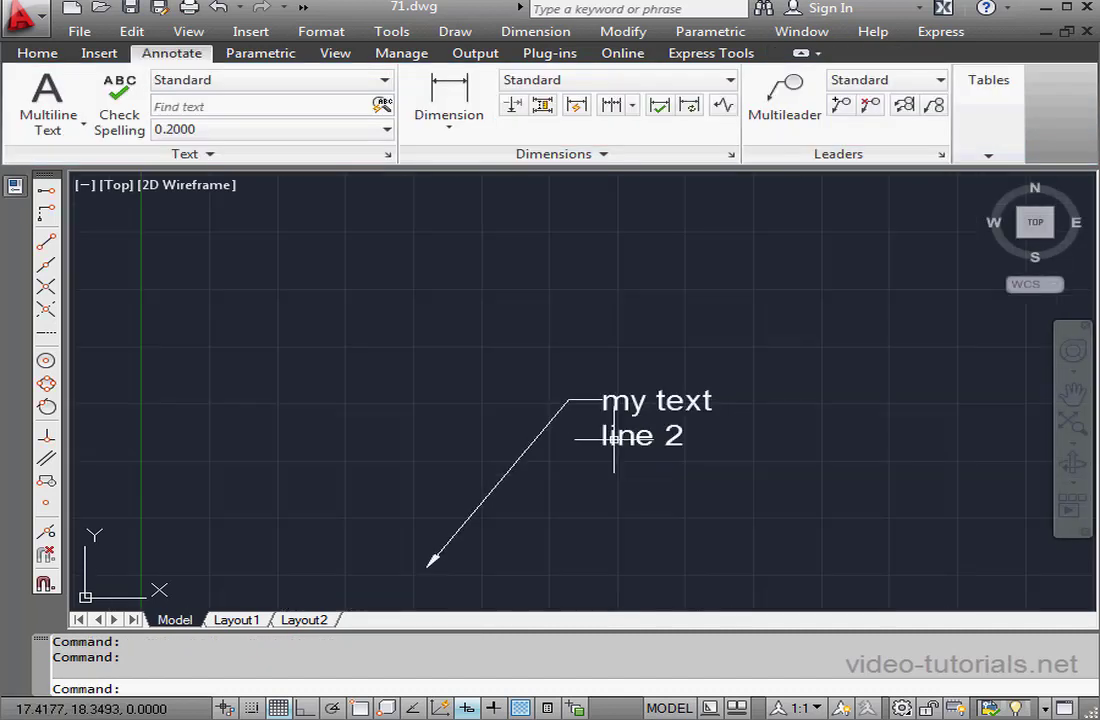
Add six leaders to the multileader: two downward and one up-left from the existing landing, and three fanning out right of the text
{"action": "mouse_move", "coordinate": [614, 435]}
{"action": "middle_mouse_down"}
{"action": "mouse_move", "coordinate": [492, 384]}
{"action": "mouse_move", "coordinate": [462, 346]}
{"action": "middle_mouse_up"}
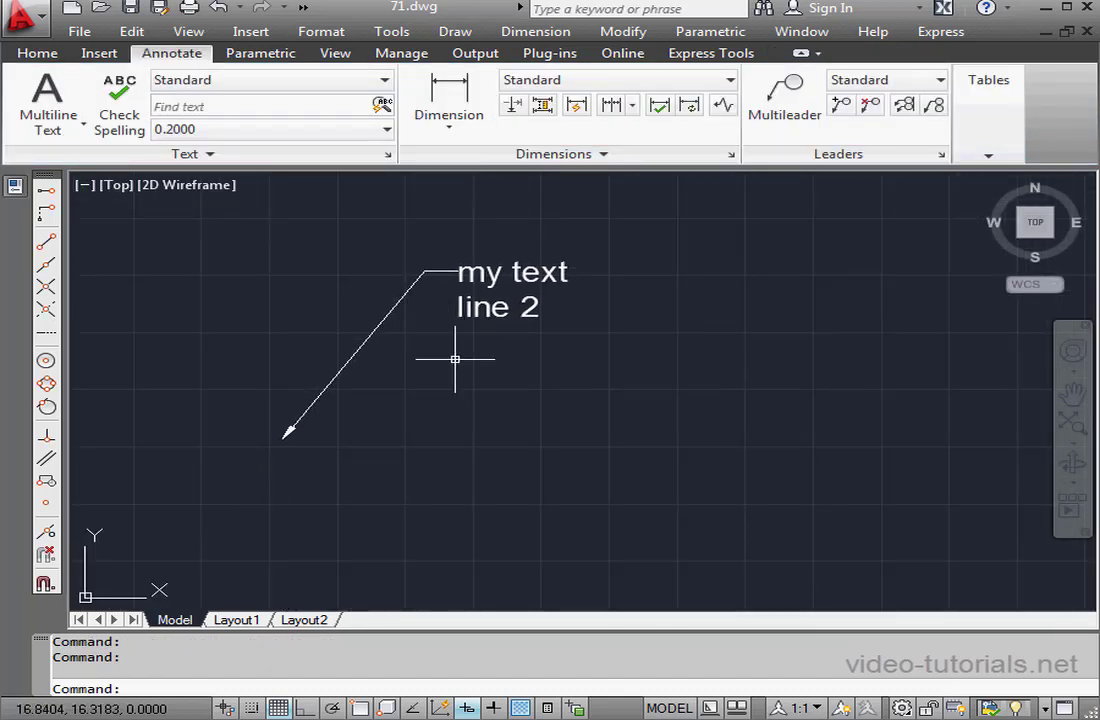
{"action": "left_click", "coordinate": [849, 104]}
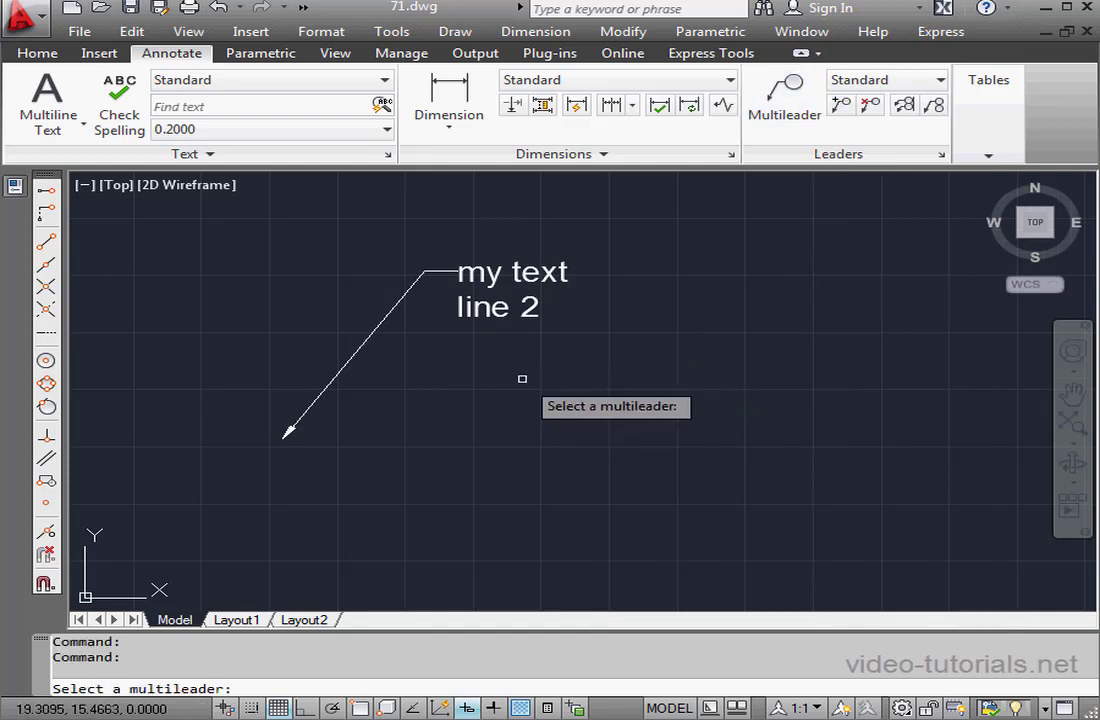
{"action": "left_click", "coordinate": [370, 334]}
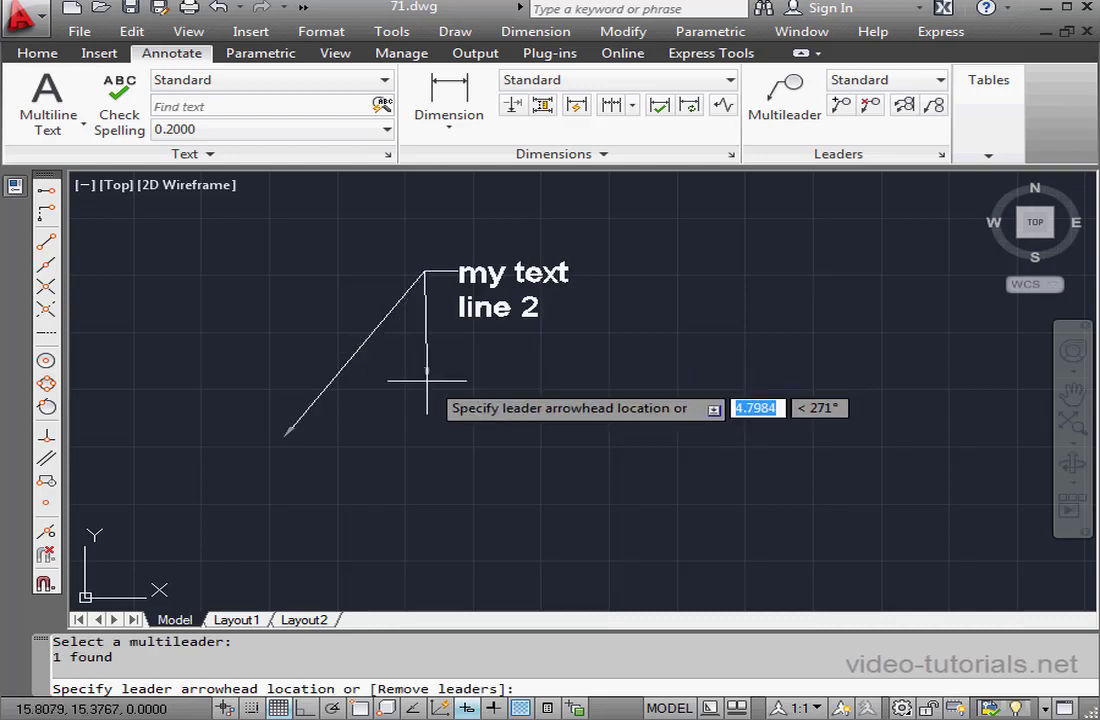
{"action": "left_click", "coordinate": [408, 412]}
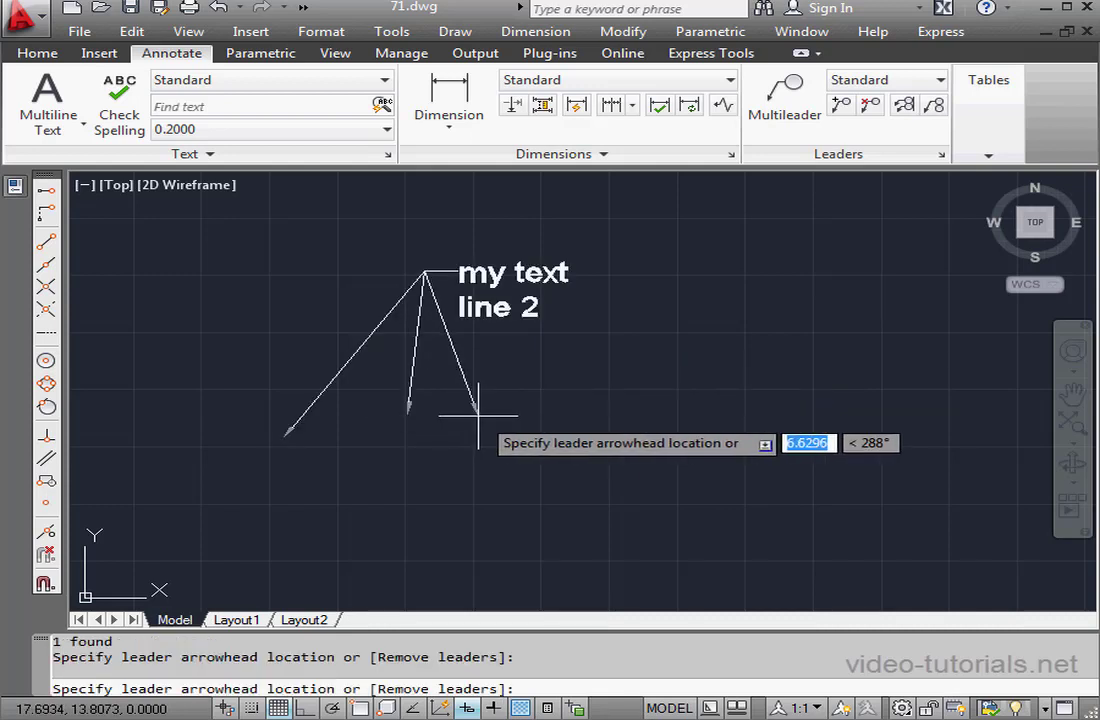
{"action": "left_click", "coordinate": [352, 238]}
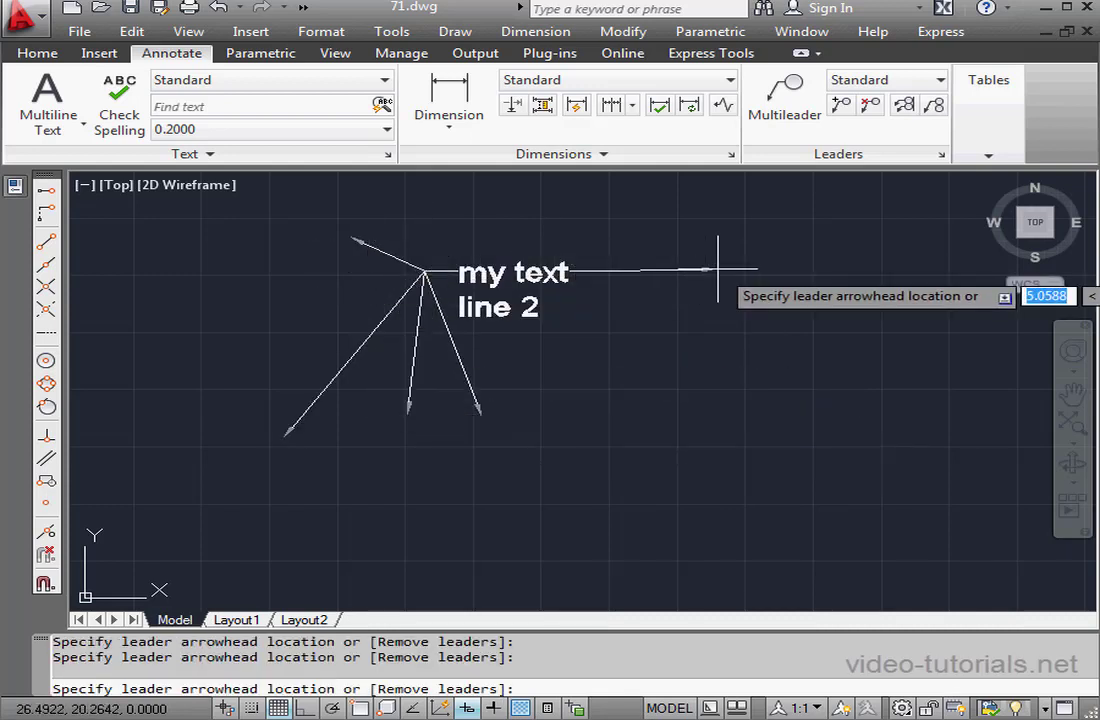
{"action": "left_click", "coordinate": [658, 352]}
{"action": "left_click", "coordinate": [728, 276]}
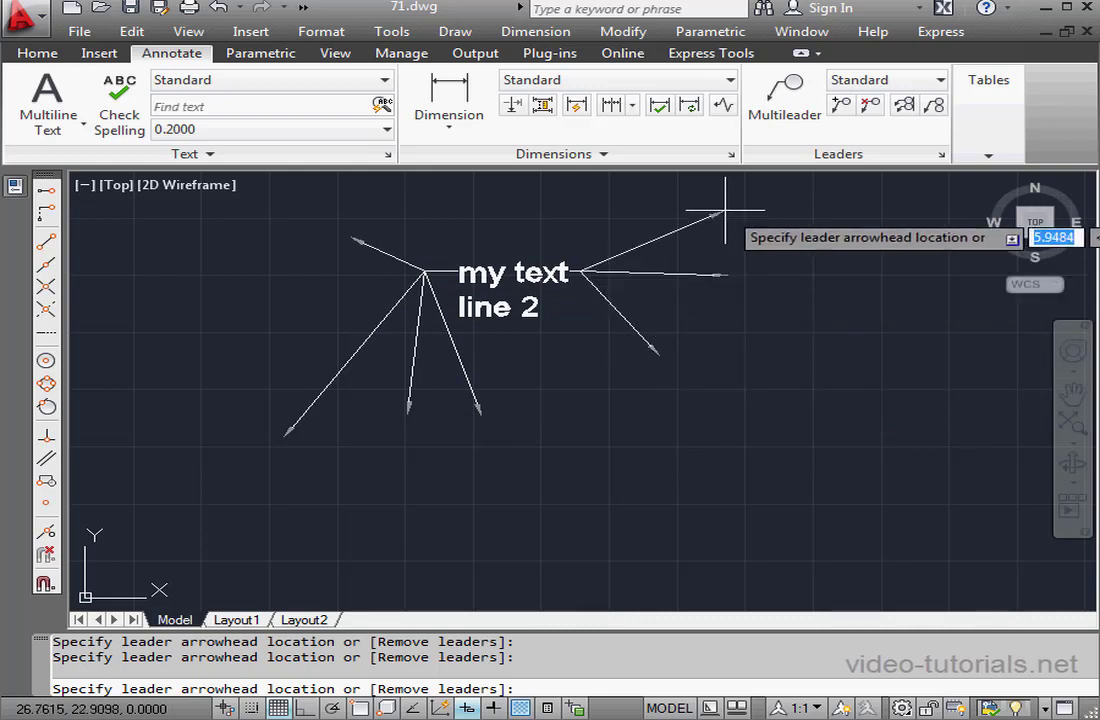
{"action": "left_click", "coordinate": [722, 207]}
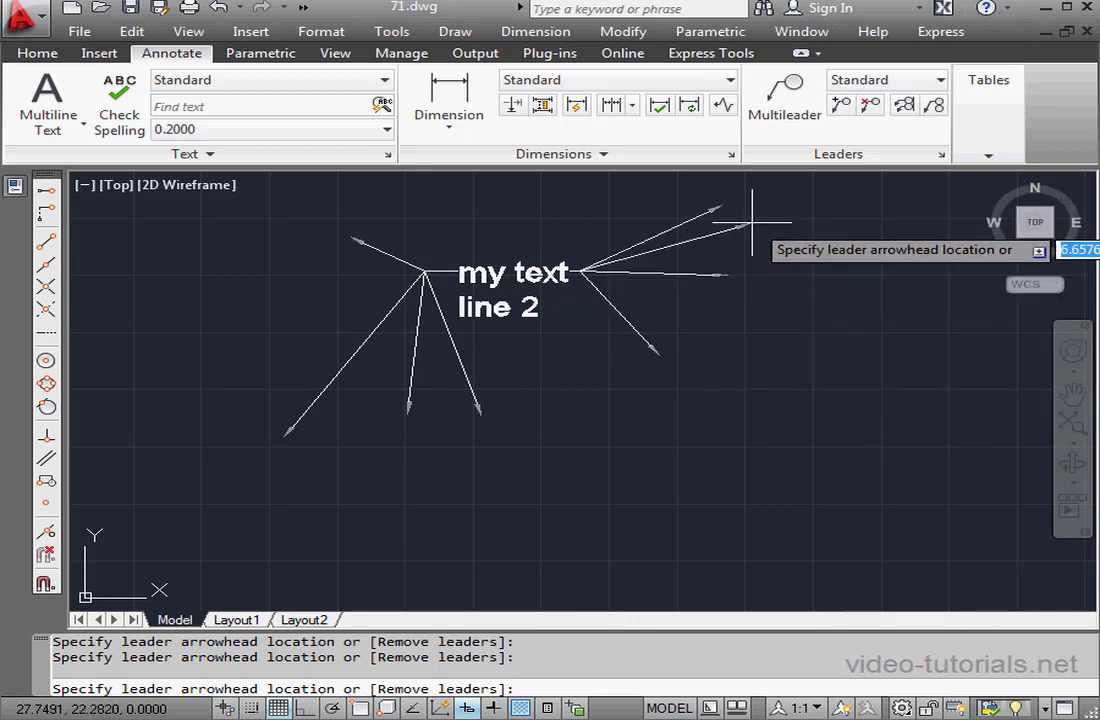
{"action": "right_click", "coordinate": [752, 222]}
{"action": "left_click", "coordinate": [806, 240]}
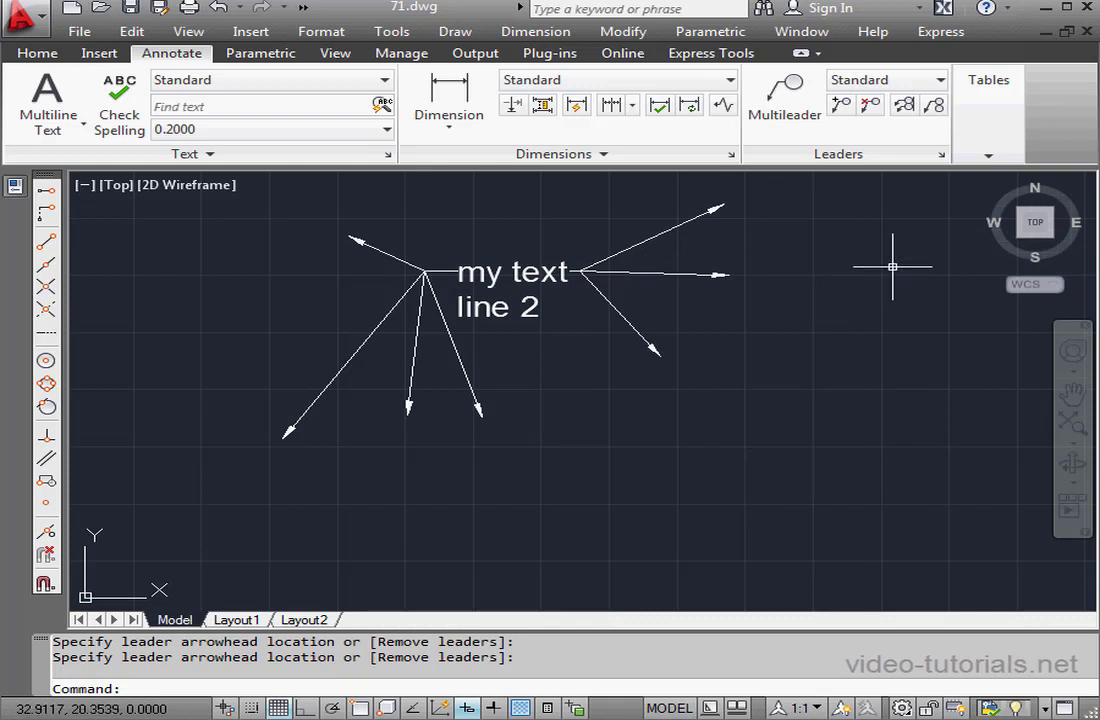
Remove four leaders from the multileader: the upper-right one, the upper-left one and the two steep downward ones
{"action": "left_click", "coordinate": [871, 106]}
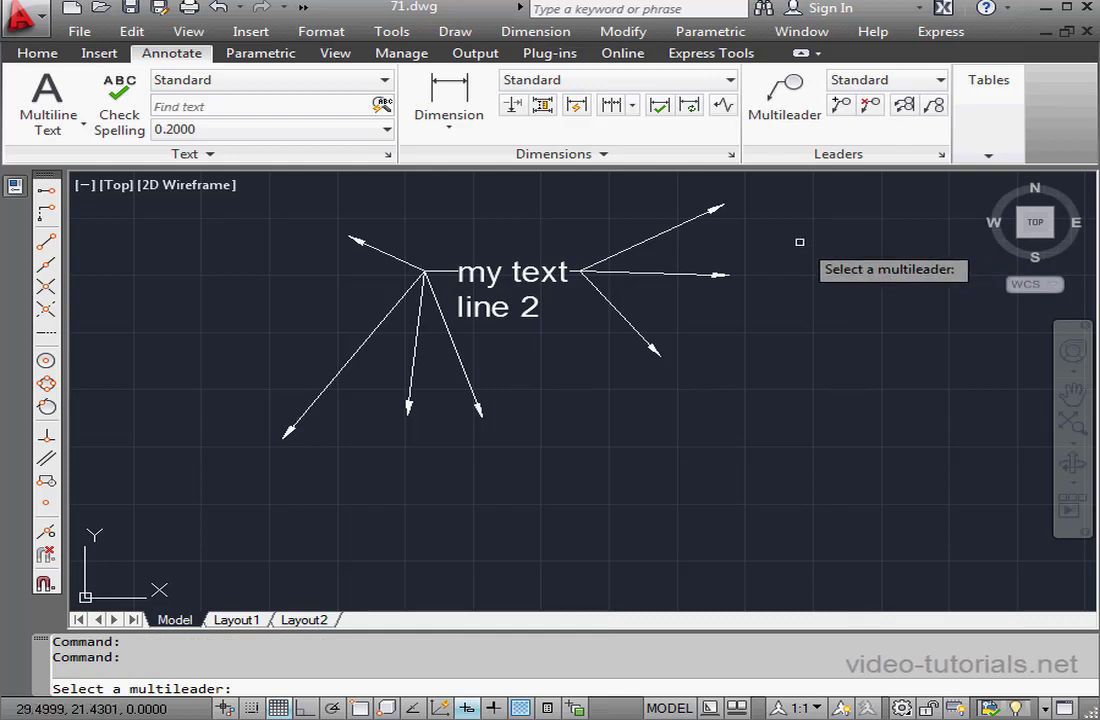
{"action": "left_click", "coordinate": [690, 274]}
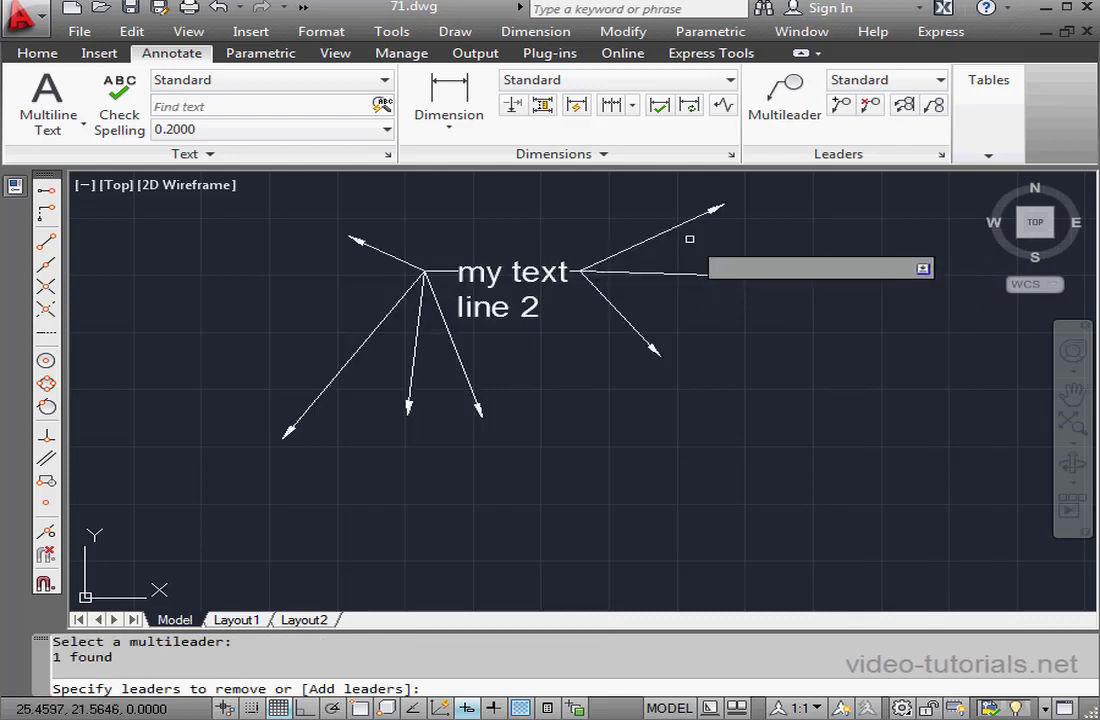
{"action": "left_click", "coordinate": [670, 230]}
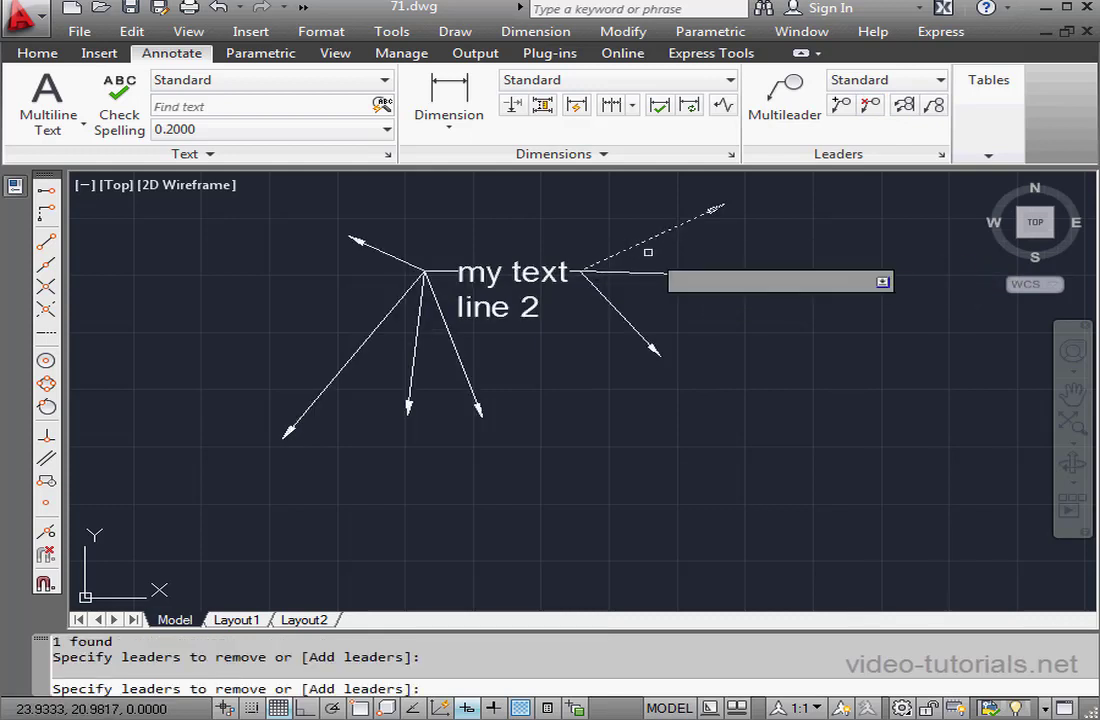
{"action": "left_click", "coordinate": [391, 251]}
{"action": "left_click", "coordinate": [417, 330]}
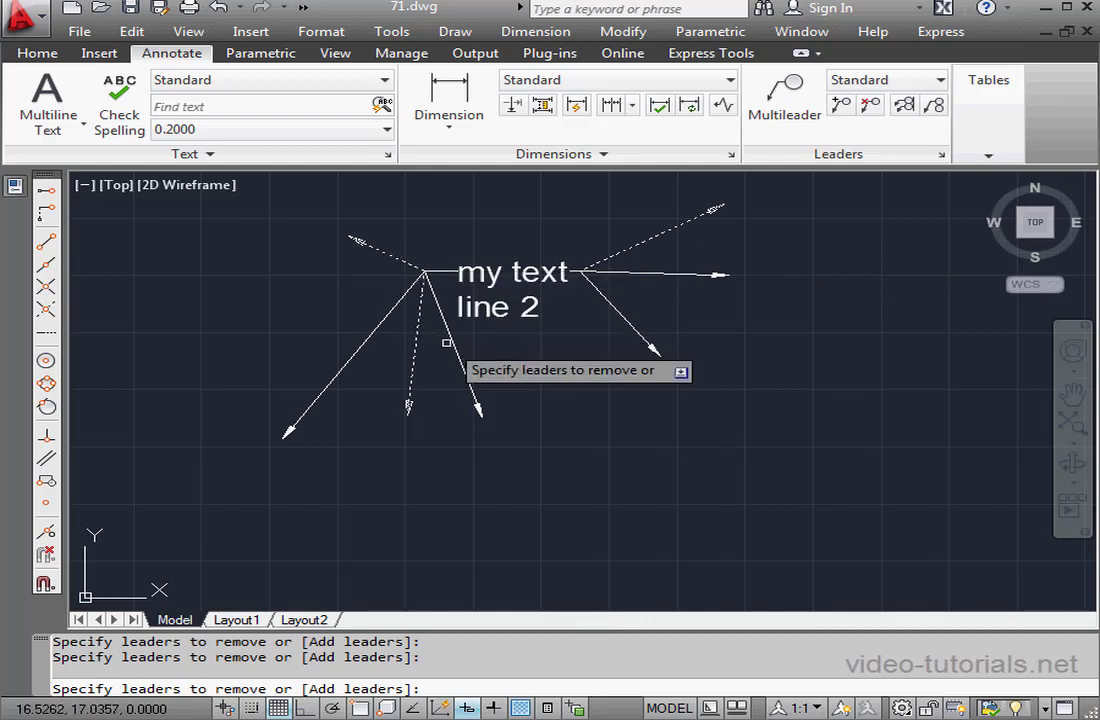
{"action": "left_click", "coordinate": [454, 346]}
{"action": "key", "text": "Return"}
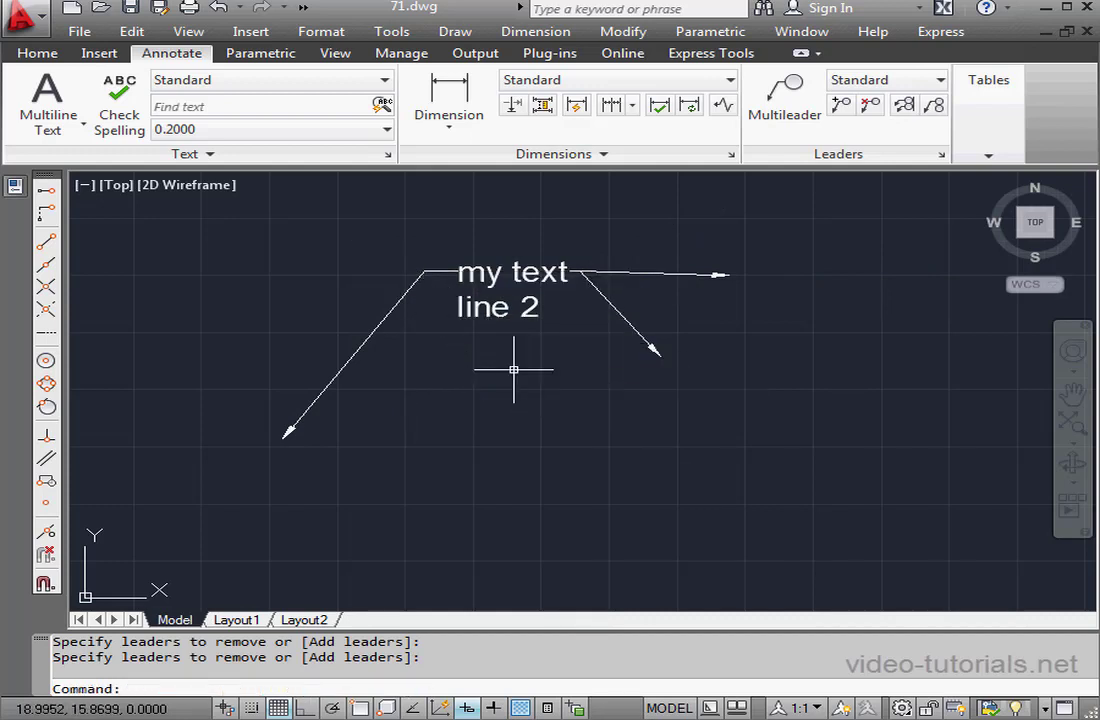